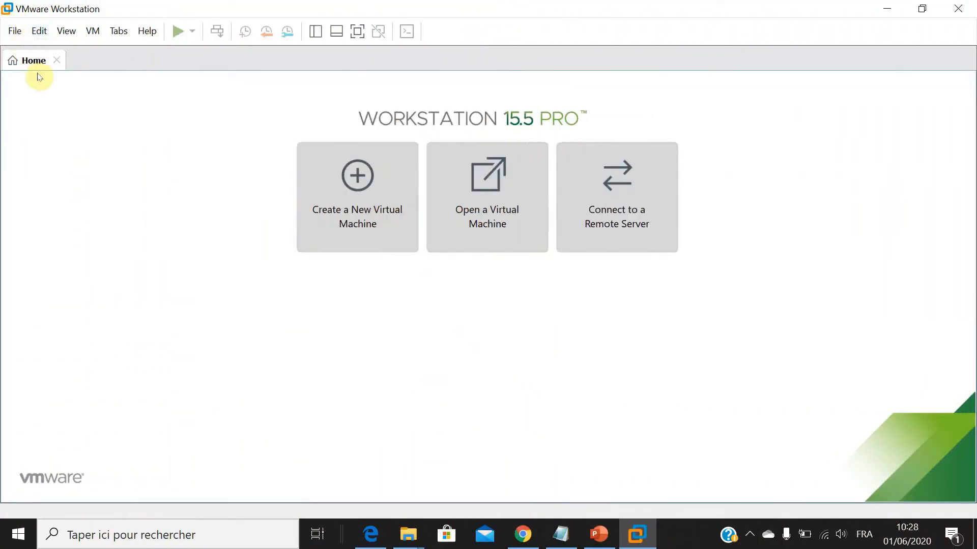
Start a new virtual machine with the Typical configuration and choose to install the operating system later.
left_click(15, 31)
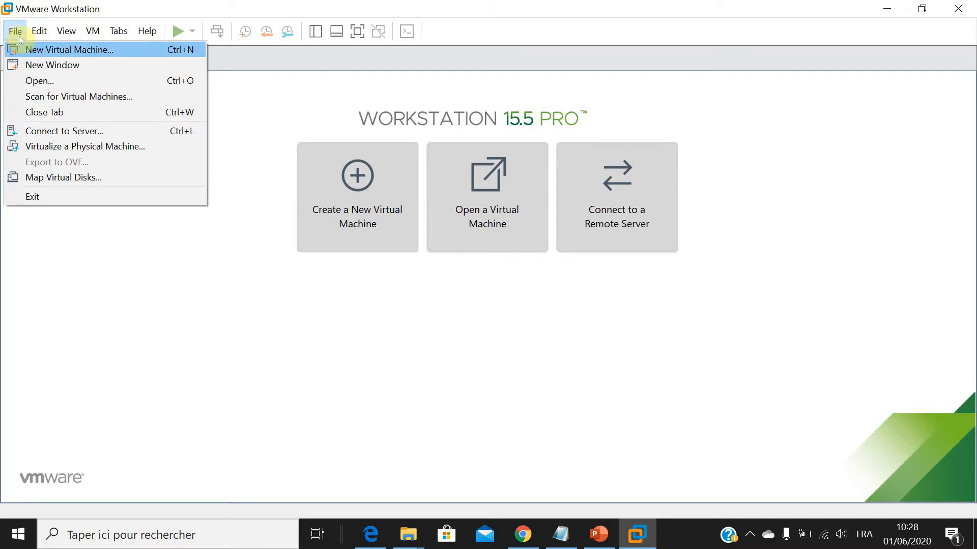
left_click(30, 50)
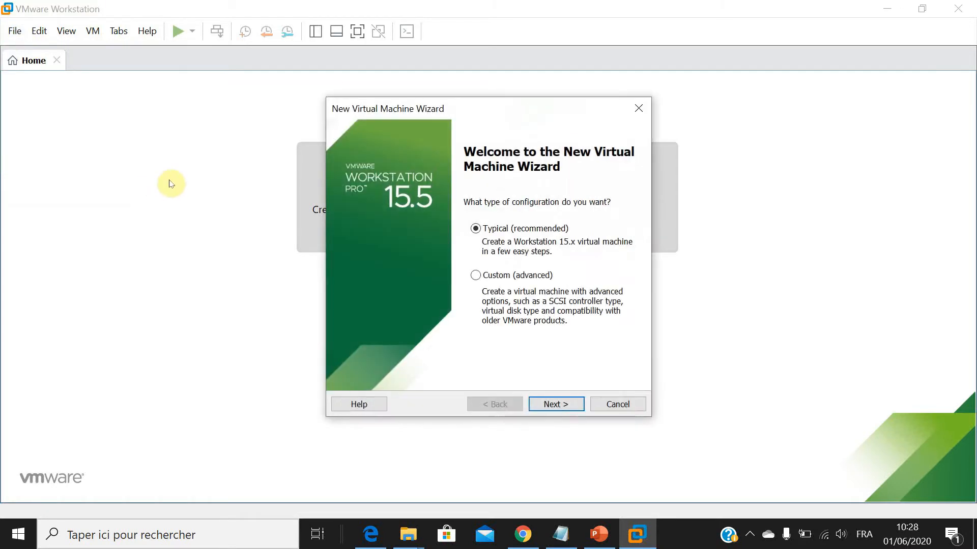
left_click(572, 407)
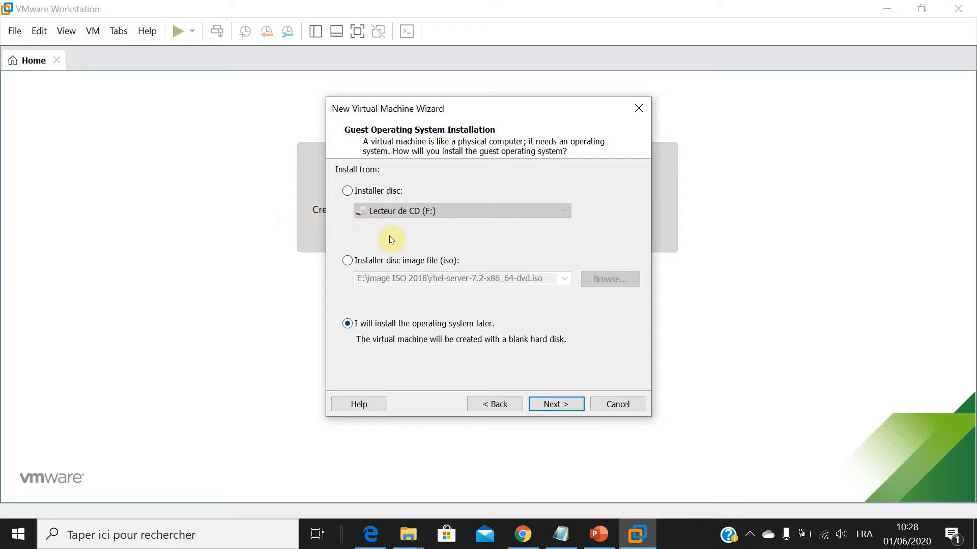
left_click(566, 405)
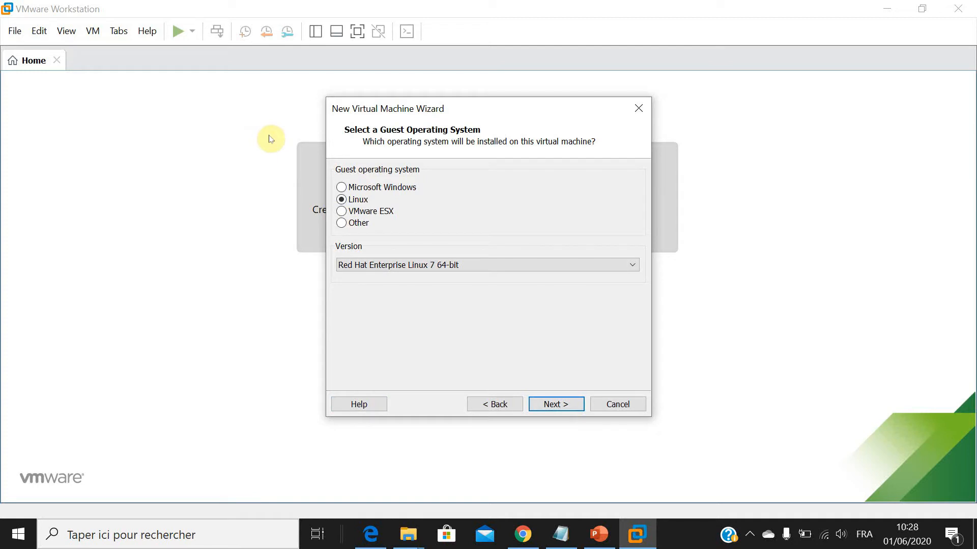
Choose Red Hat Enterprise Linux 7 64-bit as the Linux guest operating system version.
left_click(501, 265)
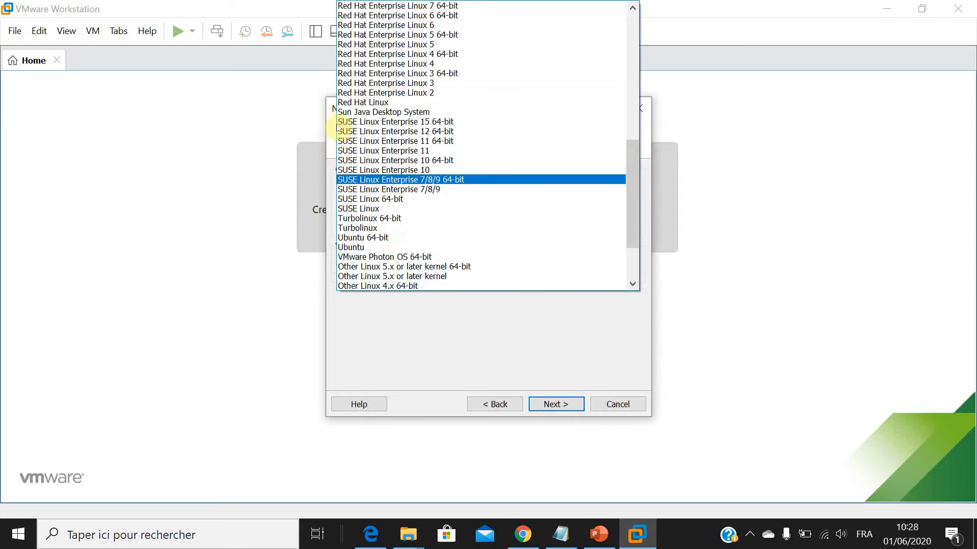
scroll(340, 146, "up", 3)
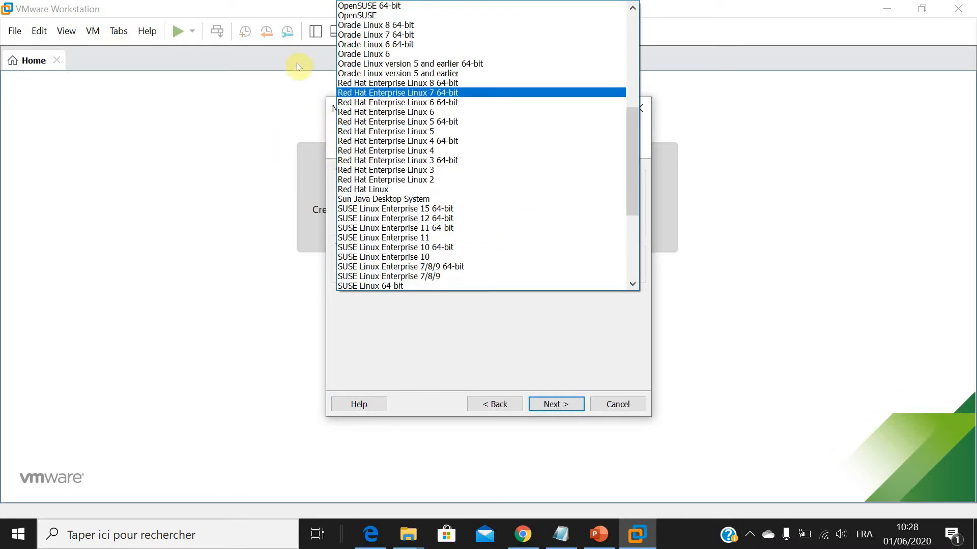
left_click(447, 94)
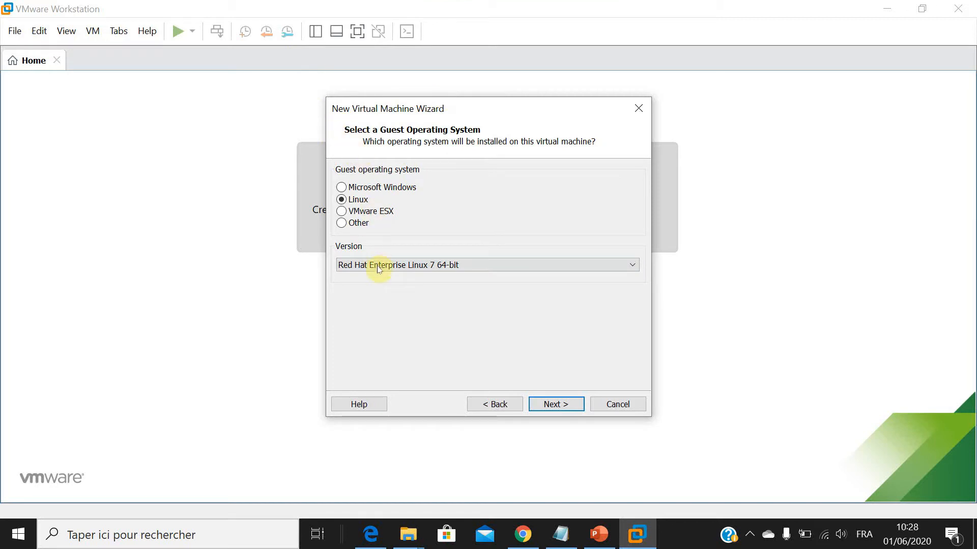
left_click(560, 404)
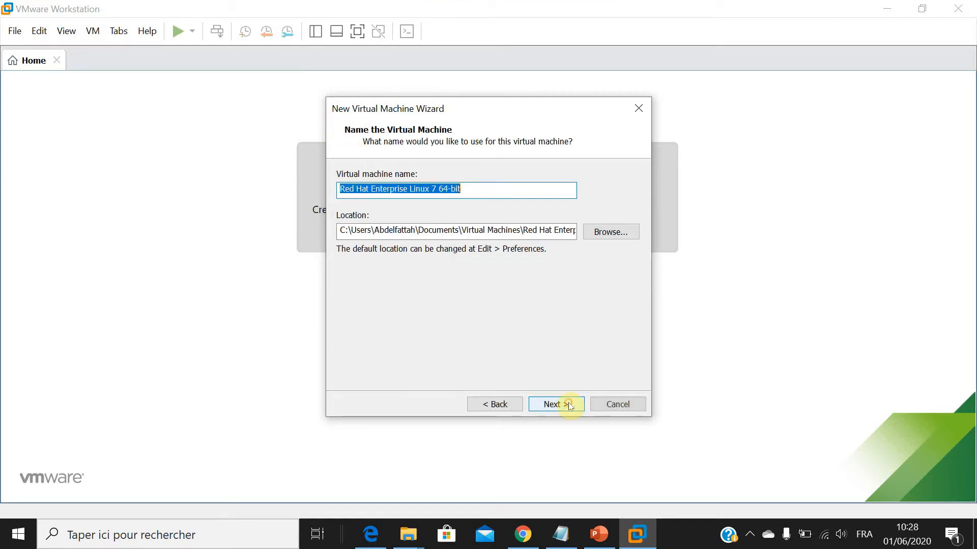
Name the virtual machine Redhat7.
type("R")
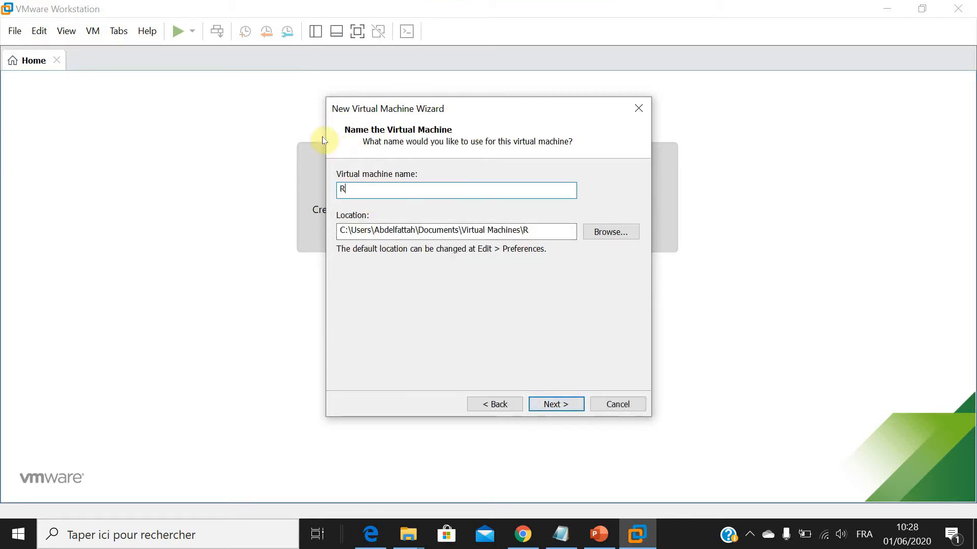
type("edhat7")
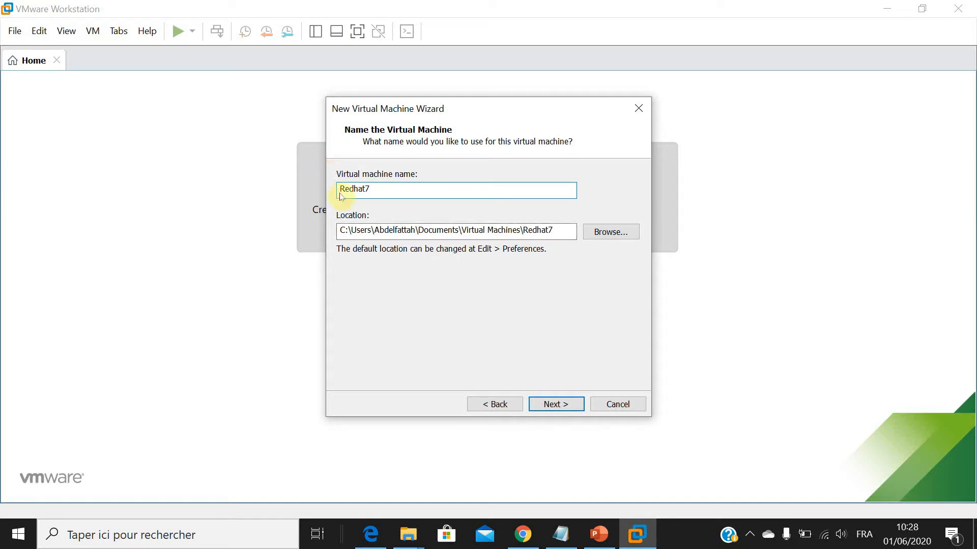
Create a folder named redhat7 on drive E: and use it as the virtual machine's location.
key("alt+r")
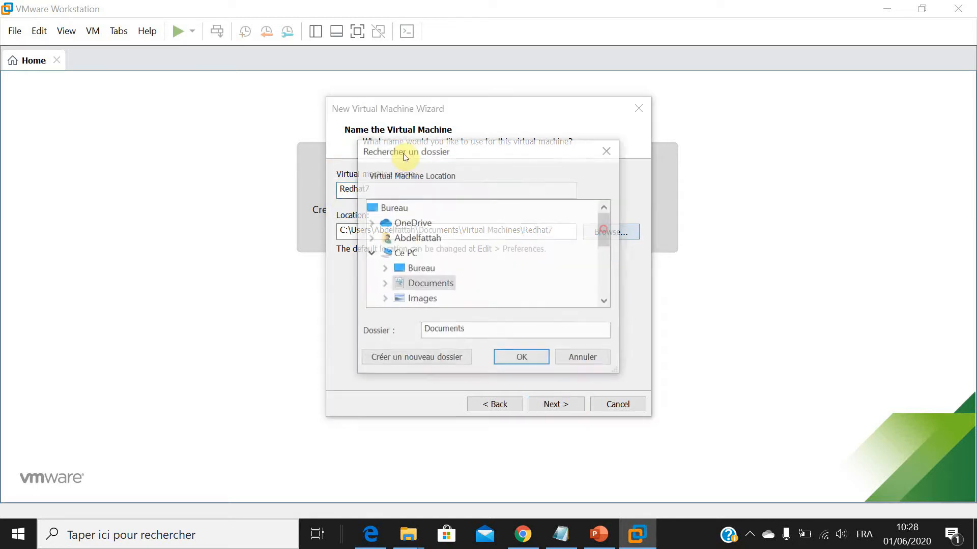
scroll(409, 173, "down", 4)
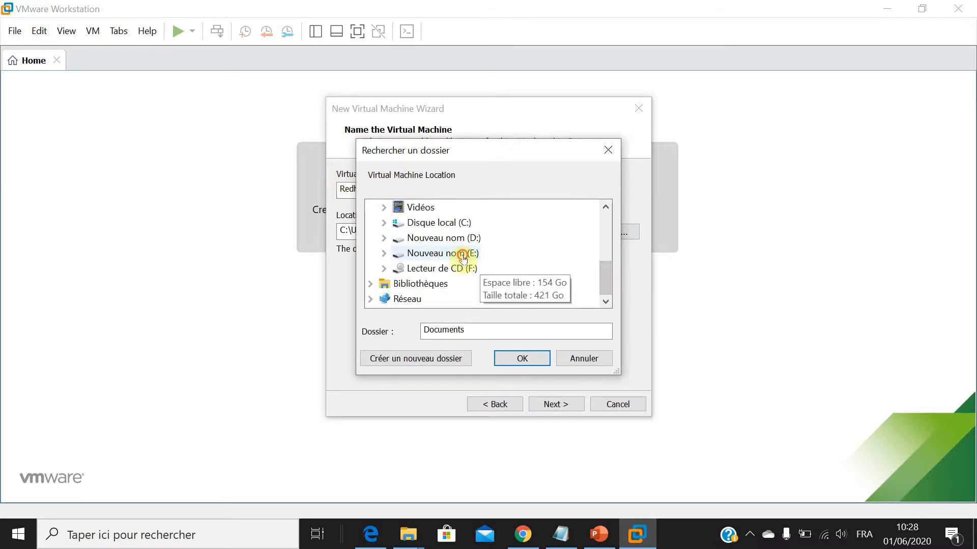
left_click(443, 253)
key("alt+c")
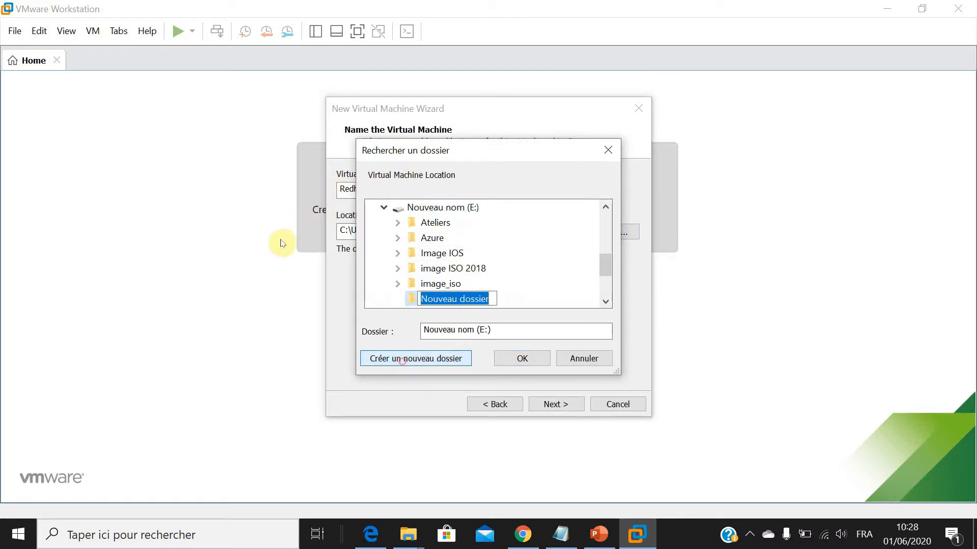
type("redhat")
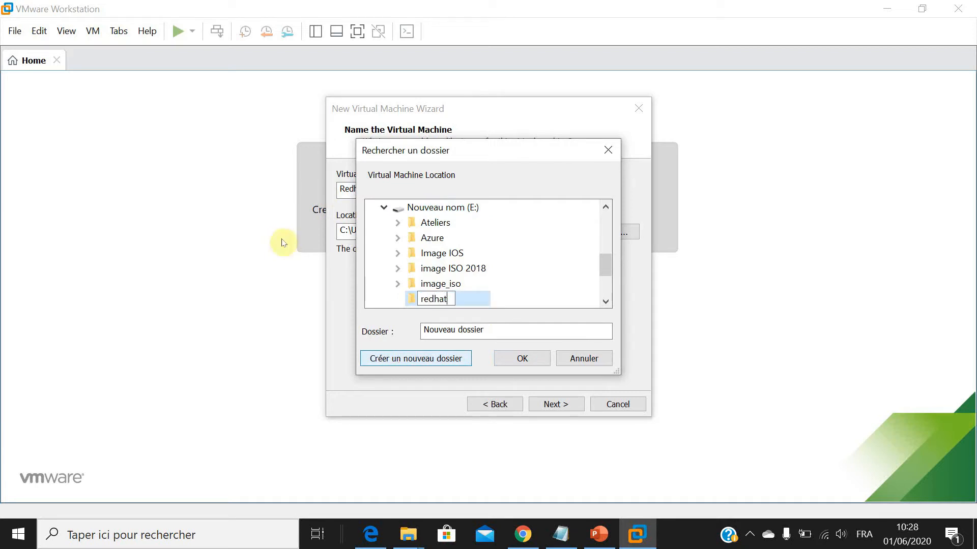
type("7")
key("Return")
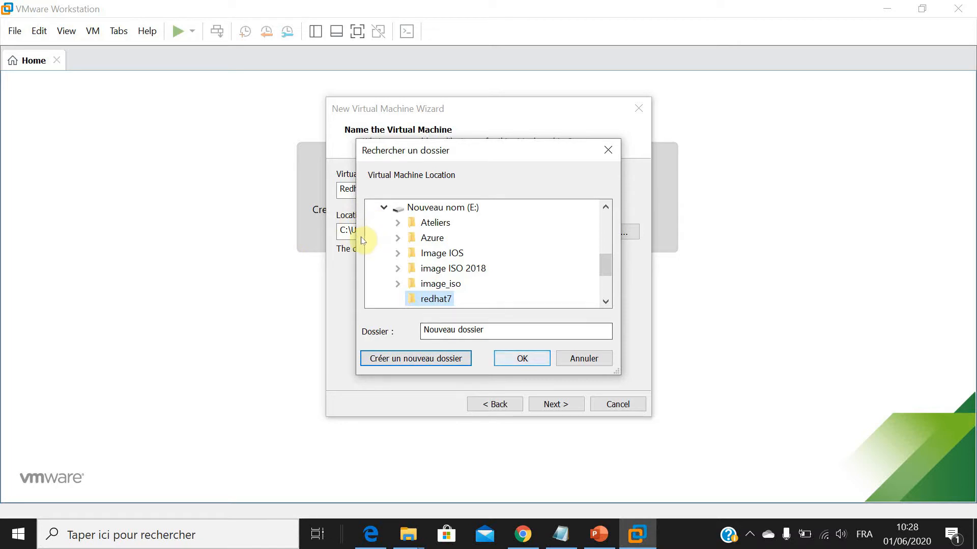
key("Return")
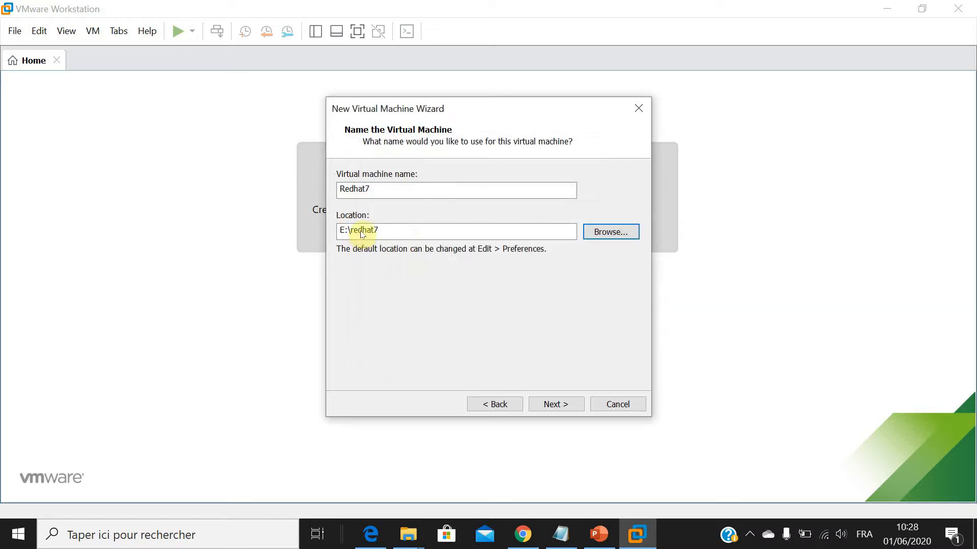
left_click(556, 404)
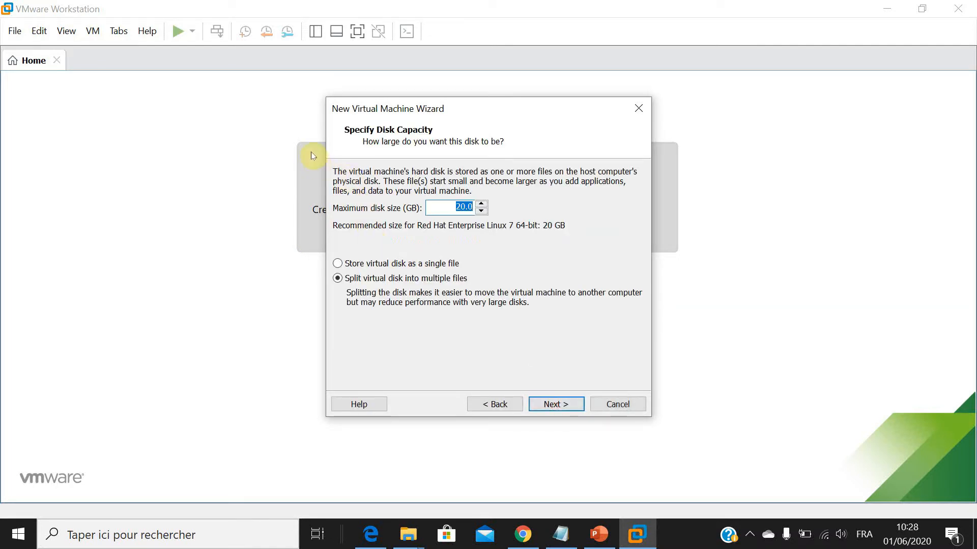
Set the maximum disk size to 100 GB stored as a single file and finish creating the virtual machine.
type("100")
left_click(359, 265)
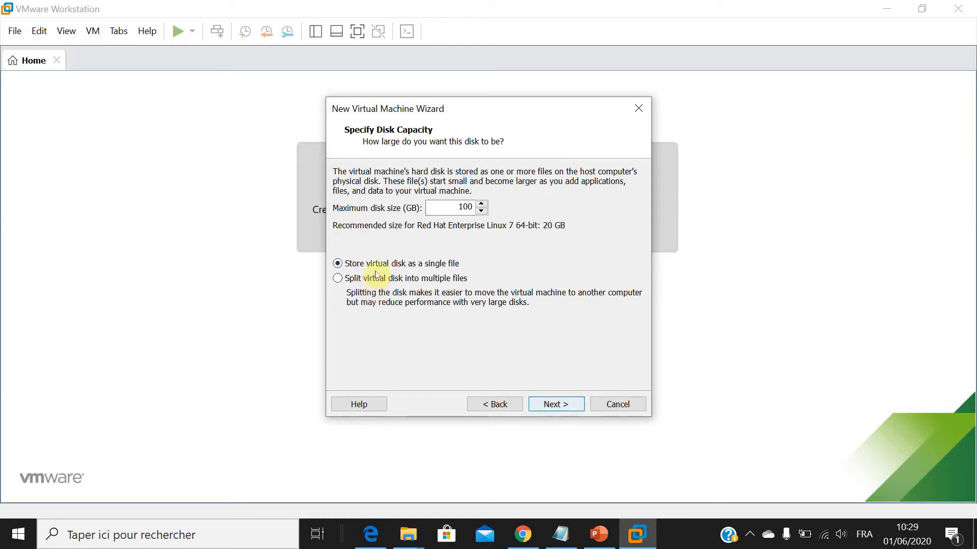
left_click(562, 406)
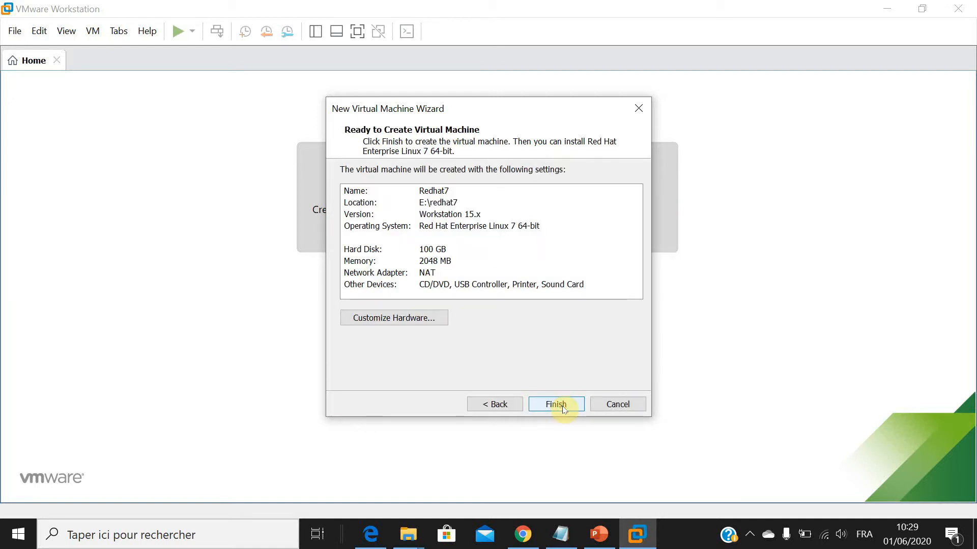
left_click(556, 404)
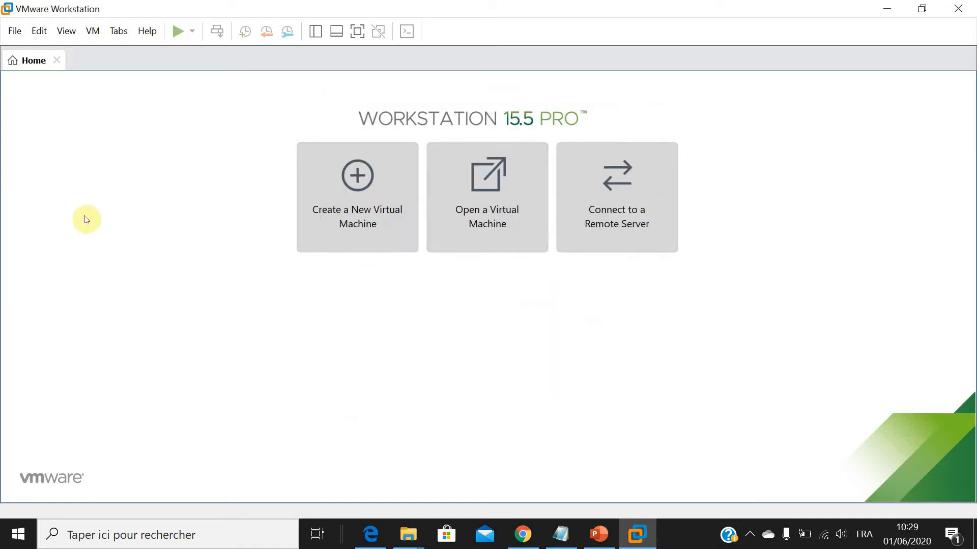
Connect the virtual machine's CD/DVD drive to the ISO image rhel-server-7.2-x86_64-dvd.iso.
left_click(80, 234)
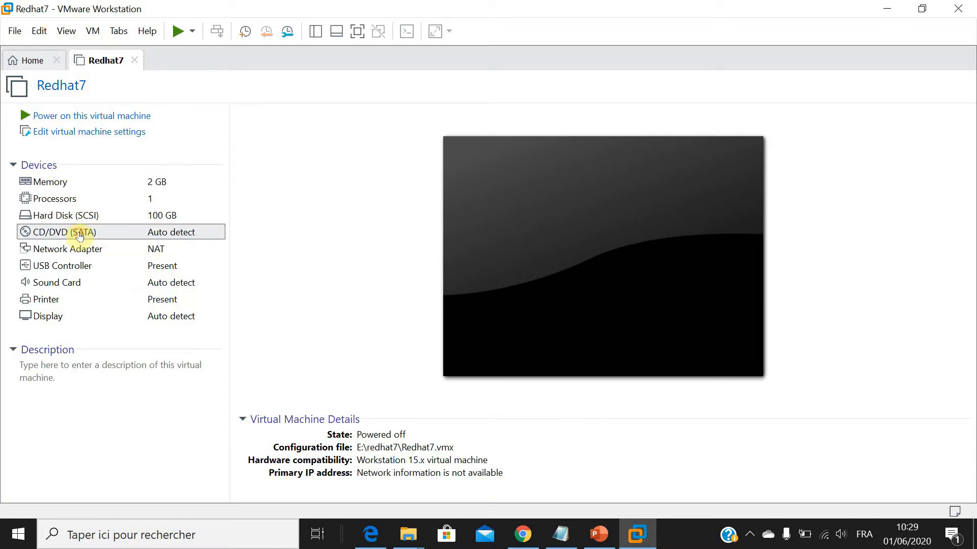
double_click(80, 234)
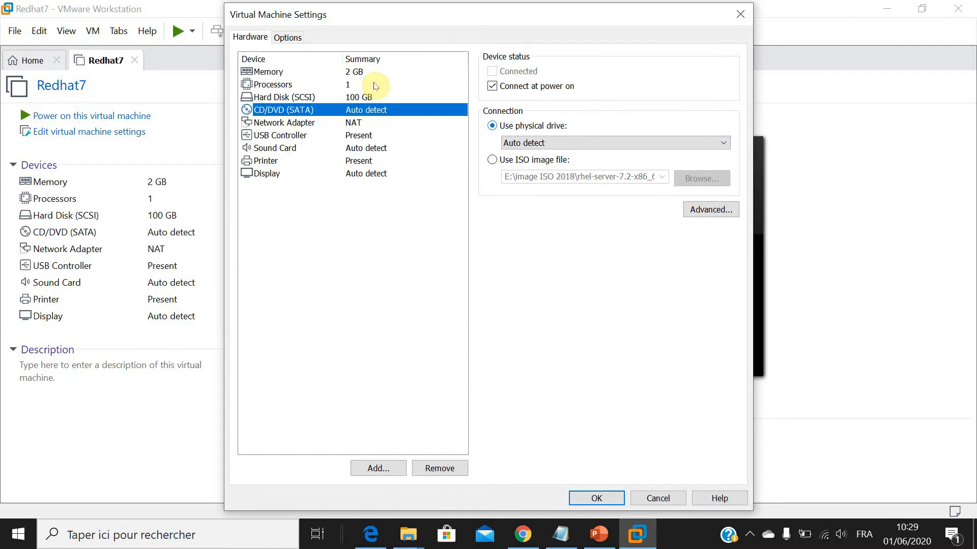
left_click(534, 159)
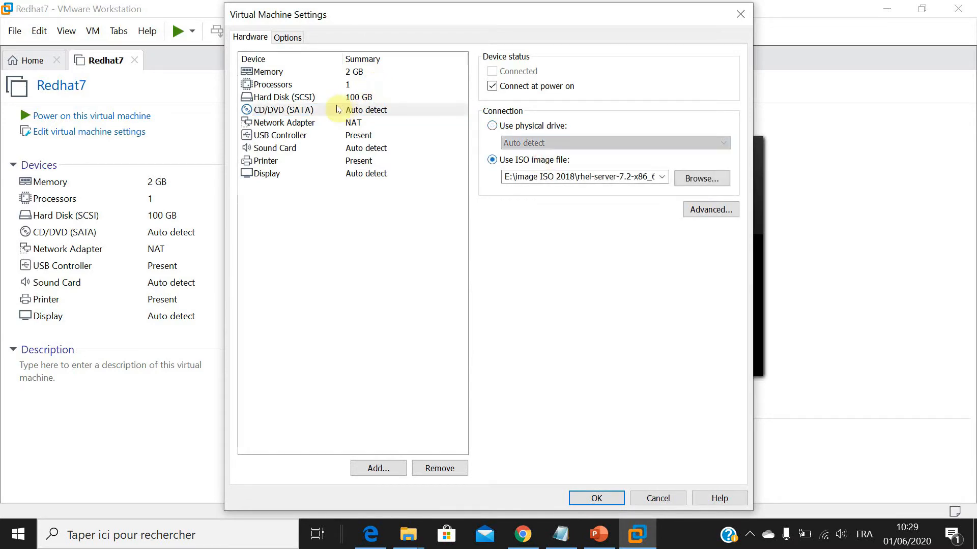
left_click(695, 178)
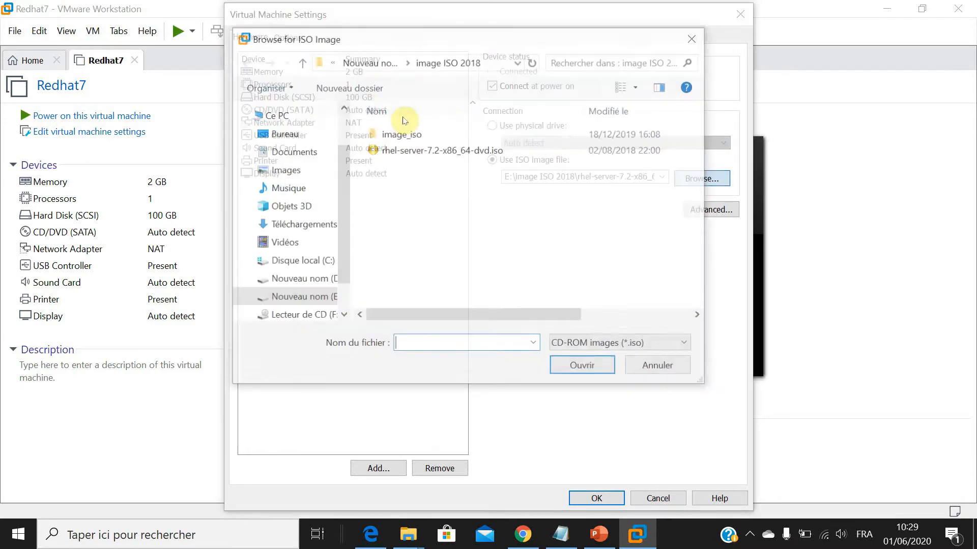
left_click(443, 146)
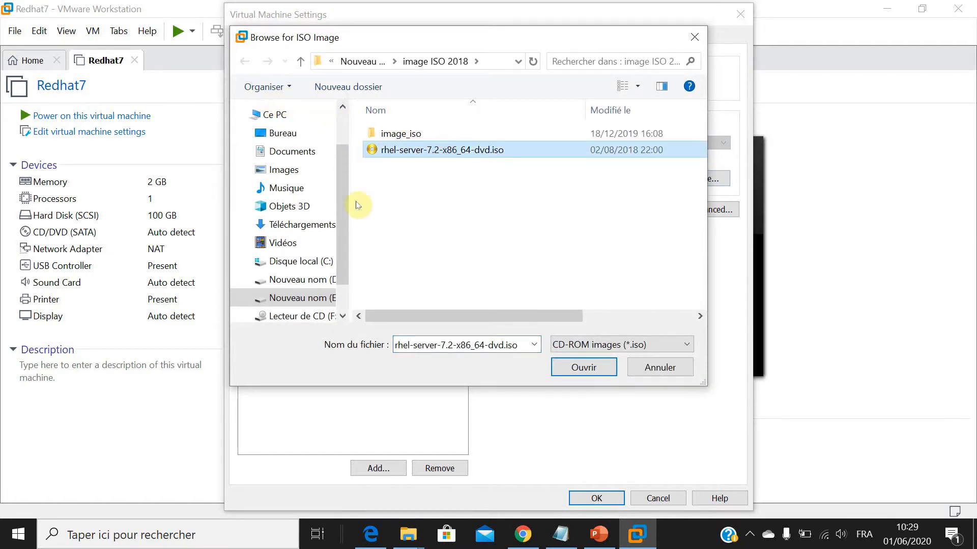
key("Return")
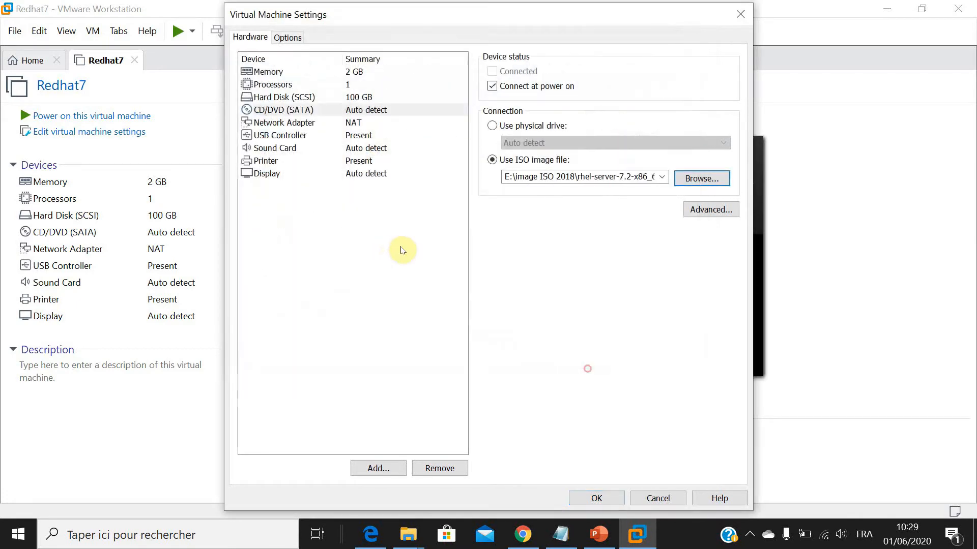
left_click(596, 498)
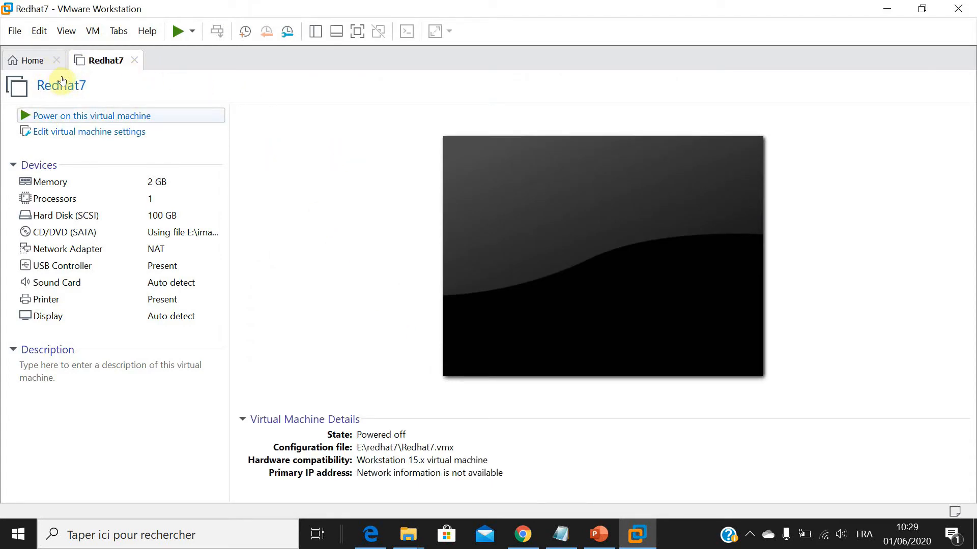
Power on the Redhat7 virtual machine and boot into Install Red Hat Enterprise Linux 7.2.
left_click(87, 115)
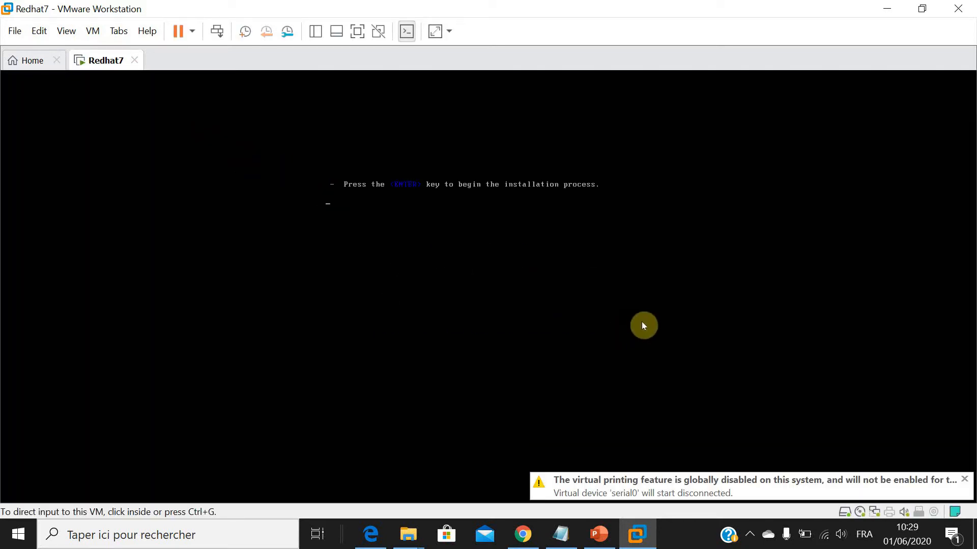
left_click(342, 213)
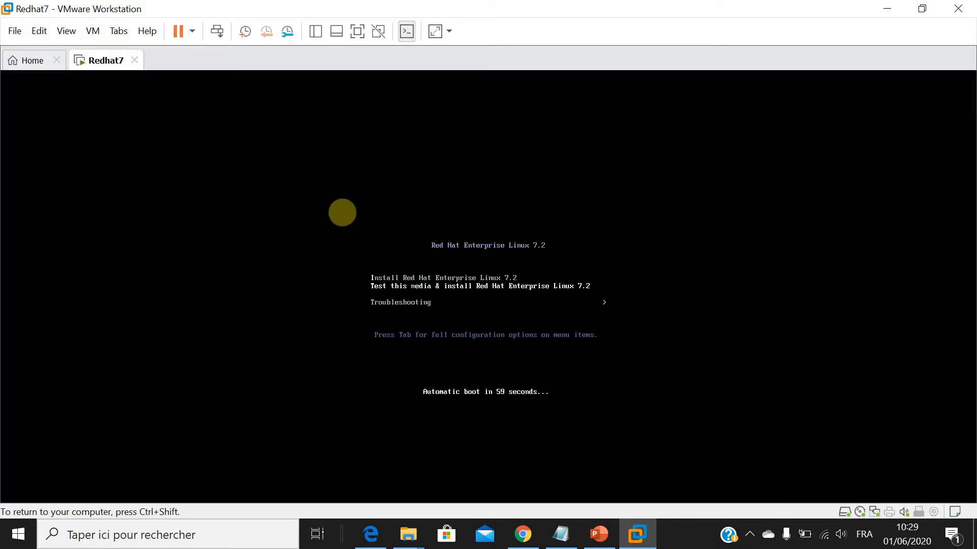
key("Up")
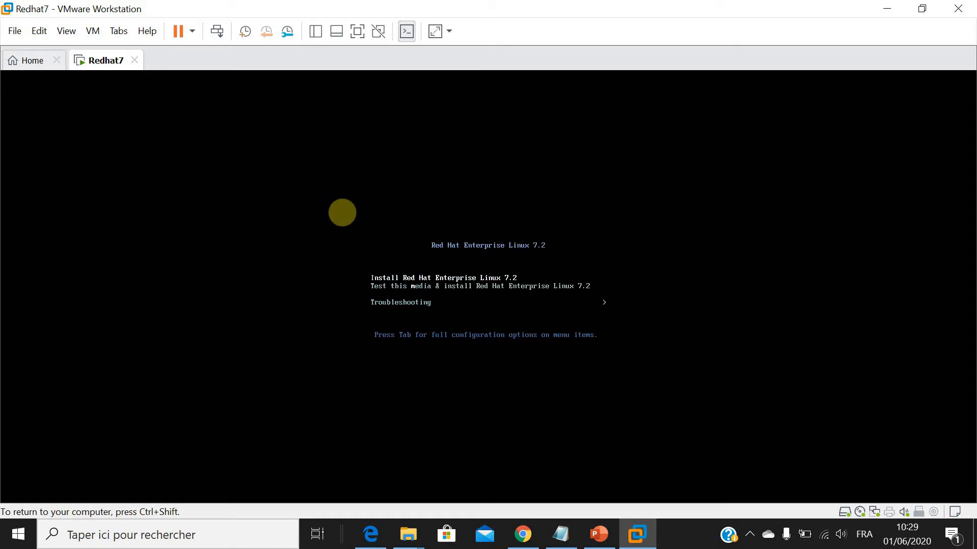
key("Return")
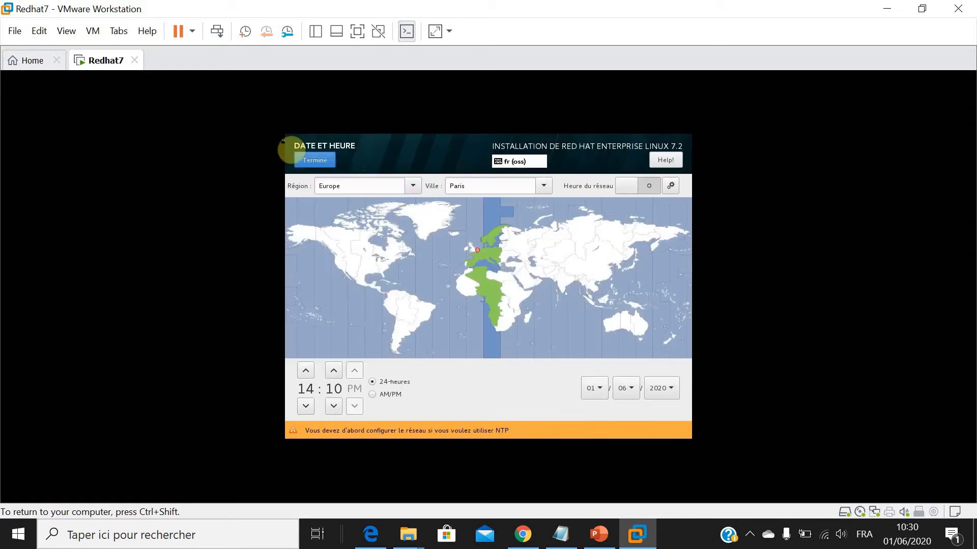
Set the installer's time zone to Africa/Casablanca on the map.
left_click(460, 274)
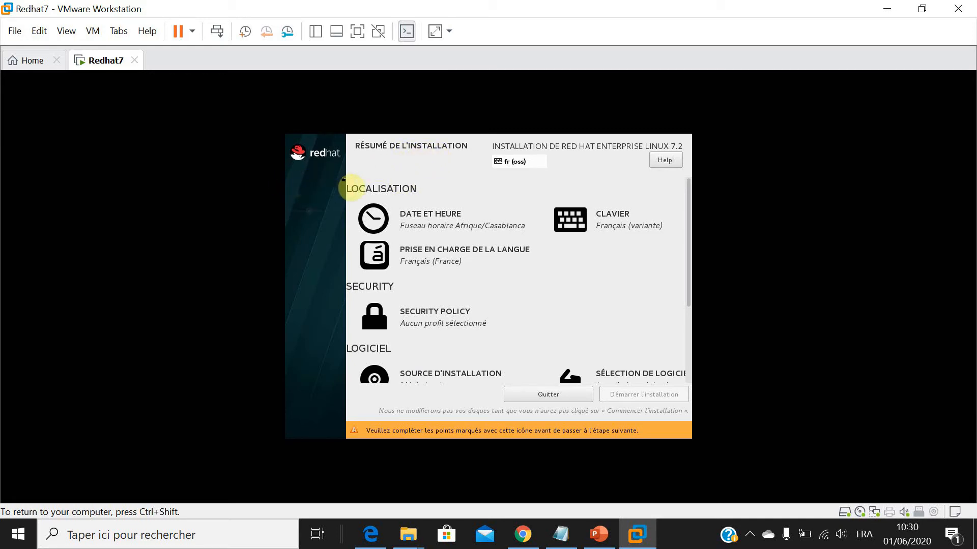
Check the installation source settings, return to the installation summary and release the pointer from the virtual machine.
scroll(357, 180, "down", 3)
scroll(356, 180, "down", 1)
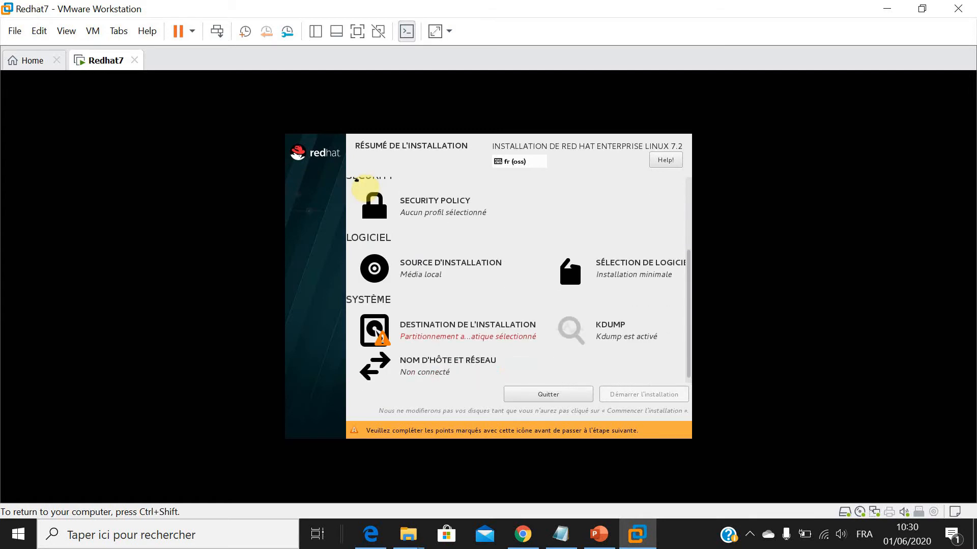
left_click(420, 270)
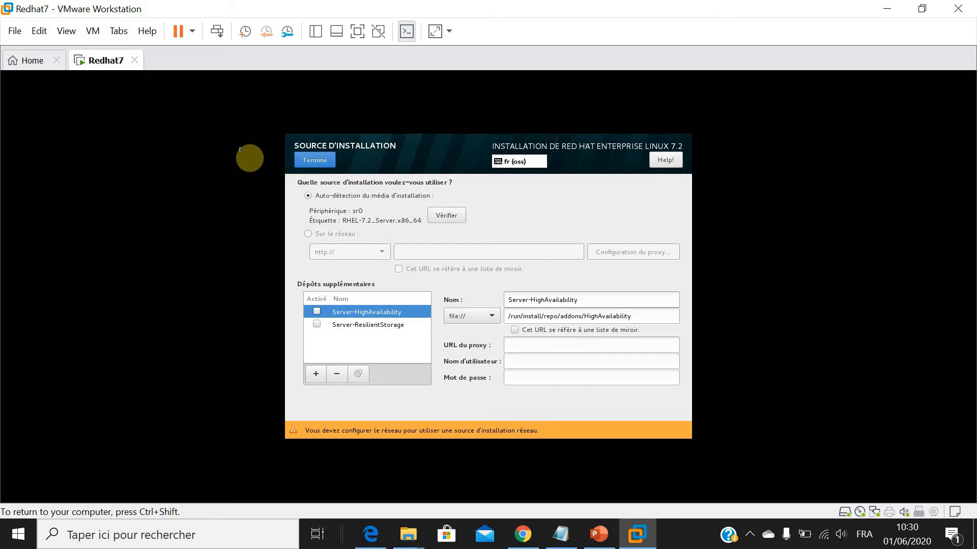
left_click(314, 160)
key("ctrl+shift")
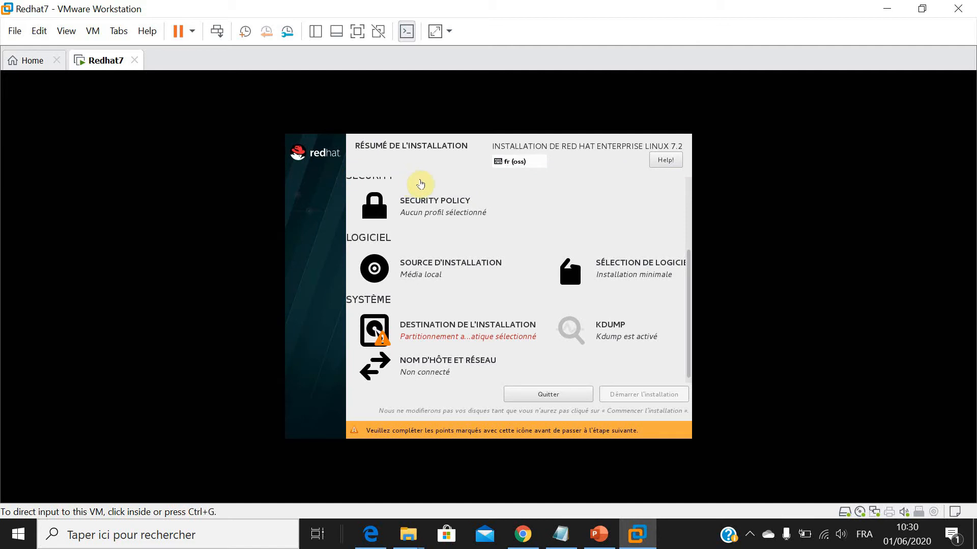
Set the software selection's base environment to Serveur avec GUI and return to the installation summary.
left_click(420, 183)
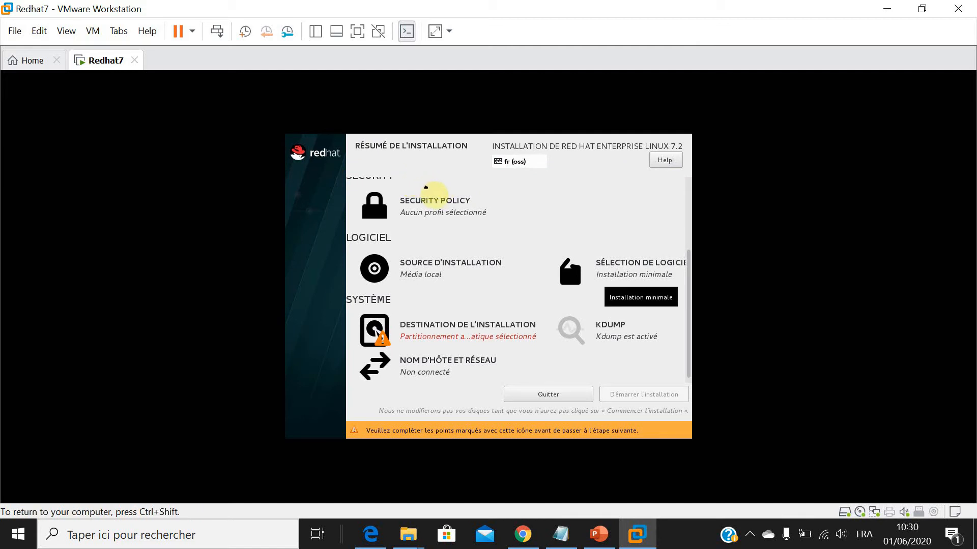
left_click(417, 180)
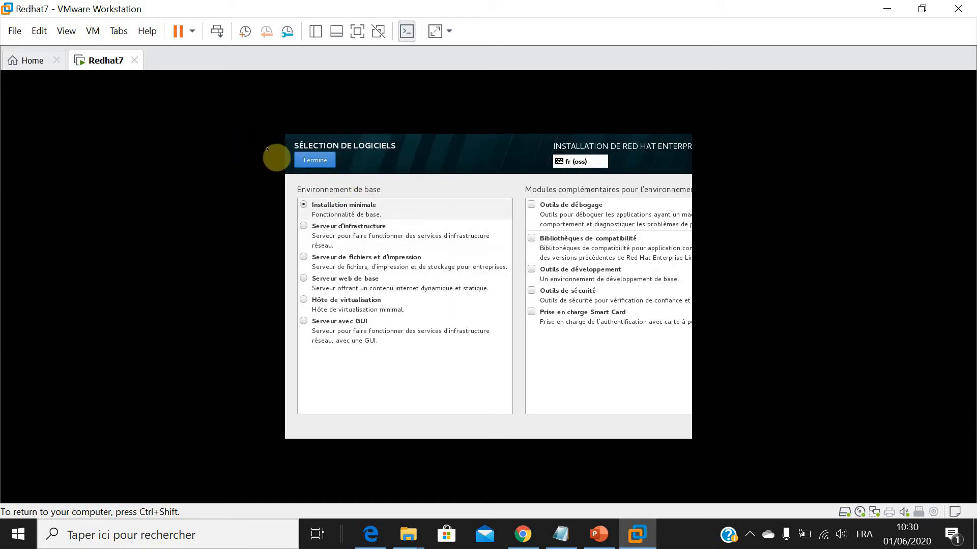
left_click(304, 321)
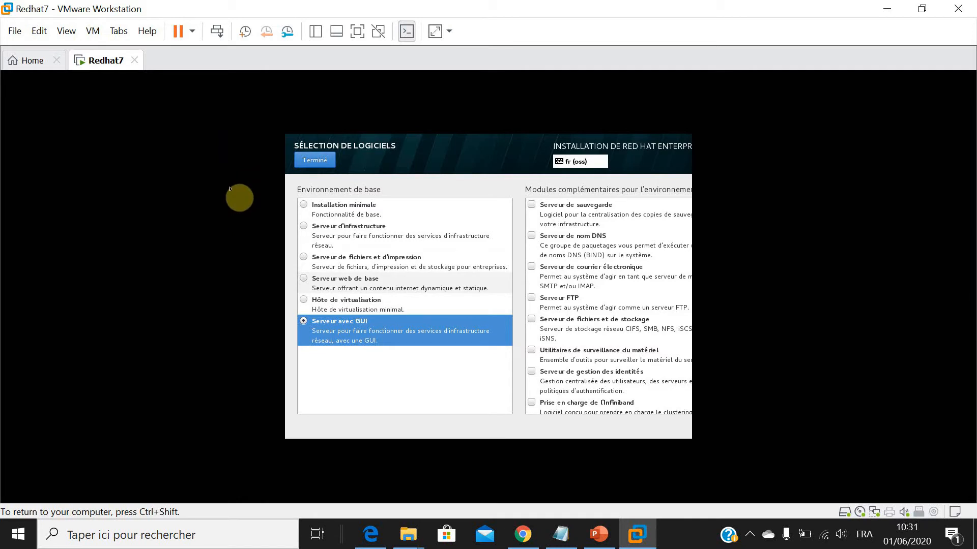
left_click(315, 160)
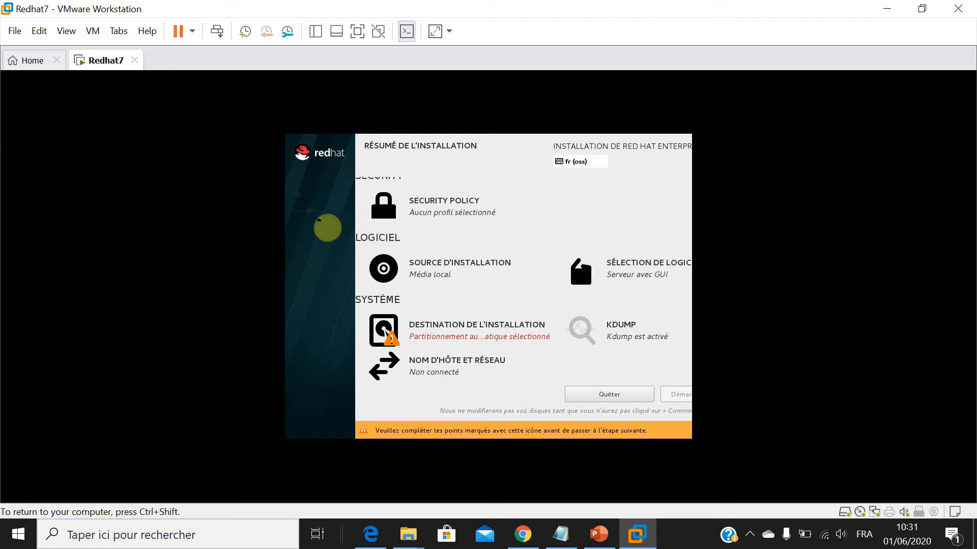
Choose manual partitioning (Je vais configurer le partitionnement) for the 100 GiO VMware disk as the installation destination.
left_click(387, 338)
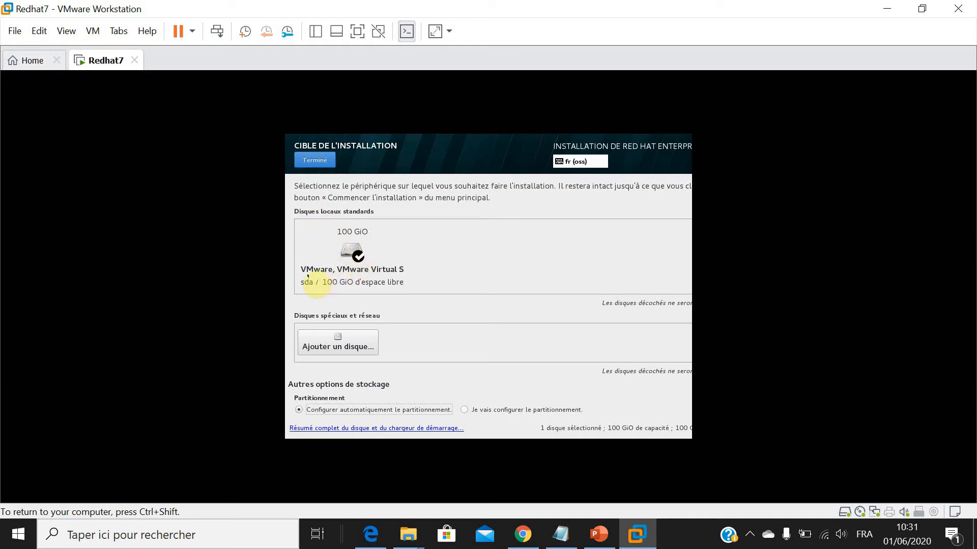
key("Right")
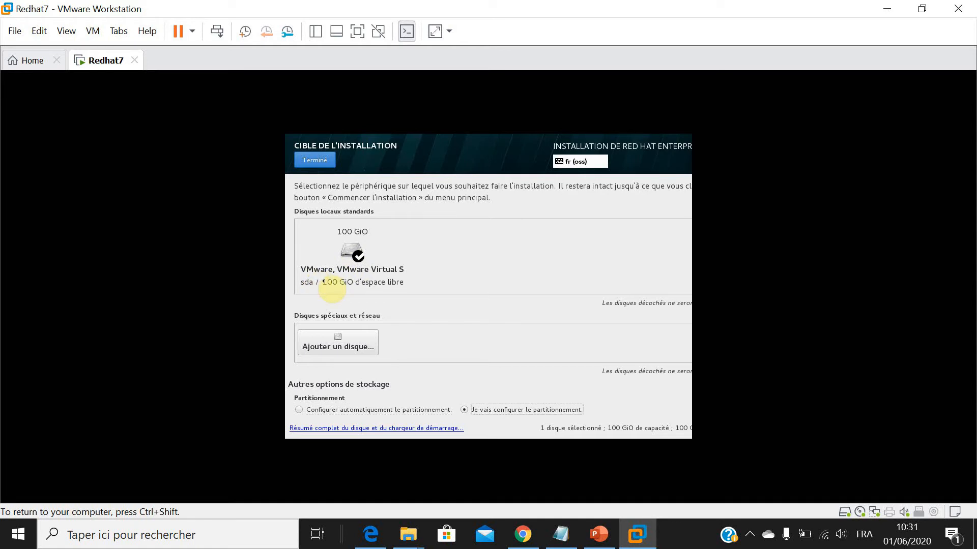
key("Tab")
key("Tab")
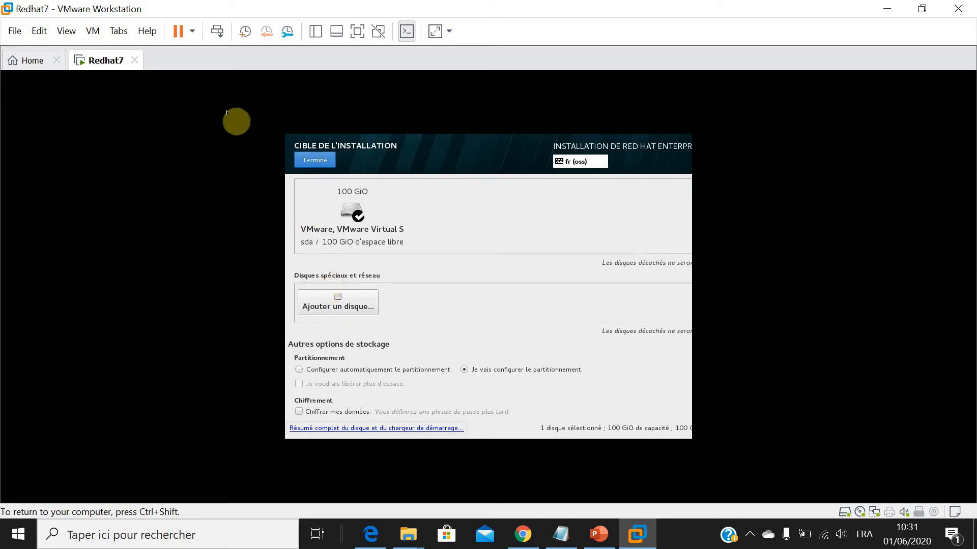
left_click(315, 159)
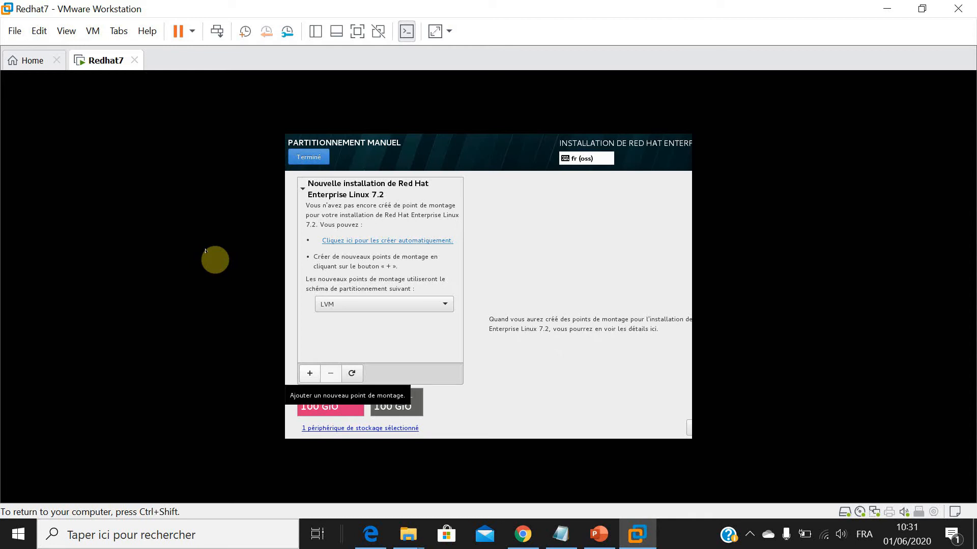
Add a mount point / with a desired capacity of 30G.
left_click(310, 374)
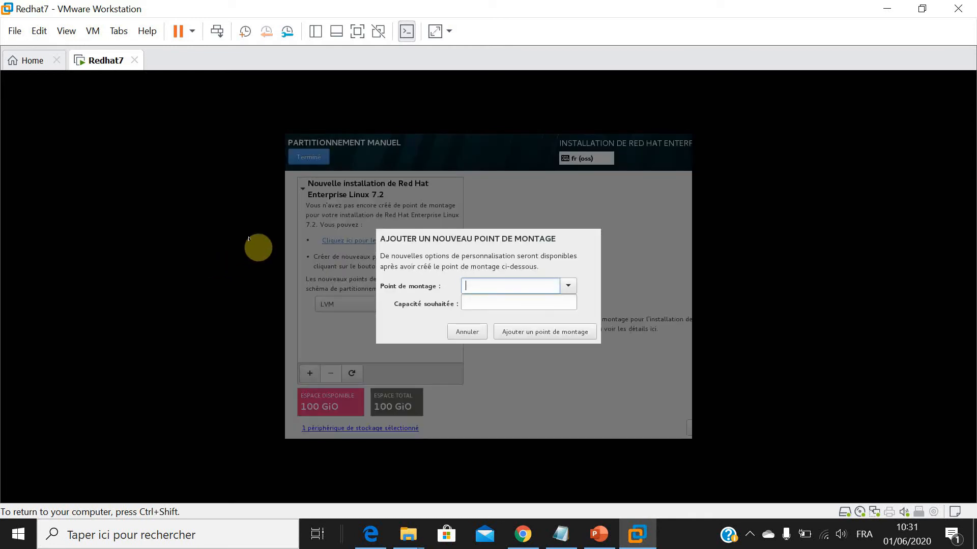
left_click(568, 286)
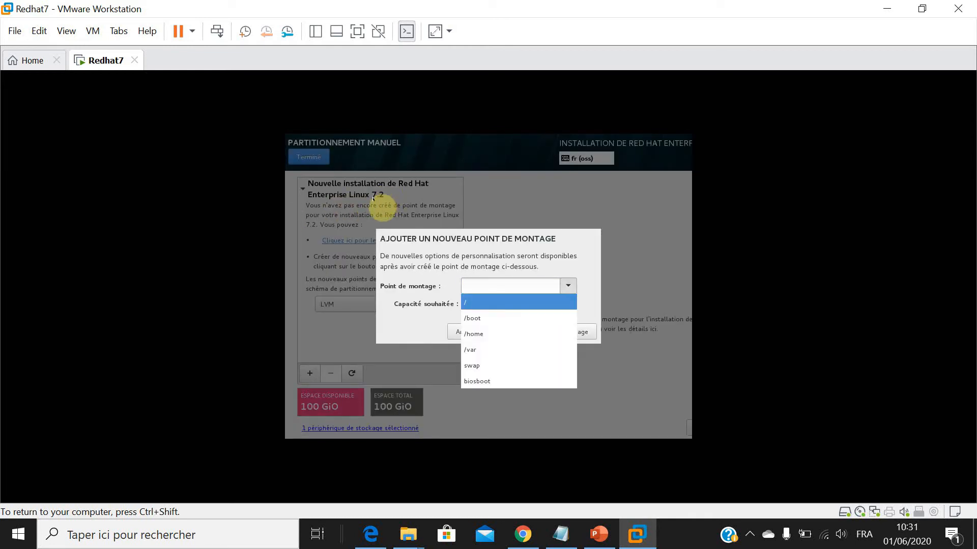
left_click(519, 303)
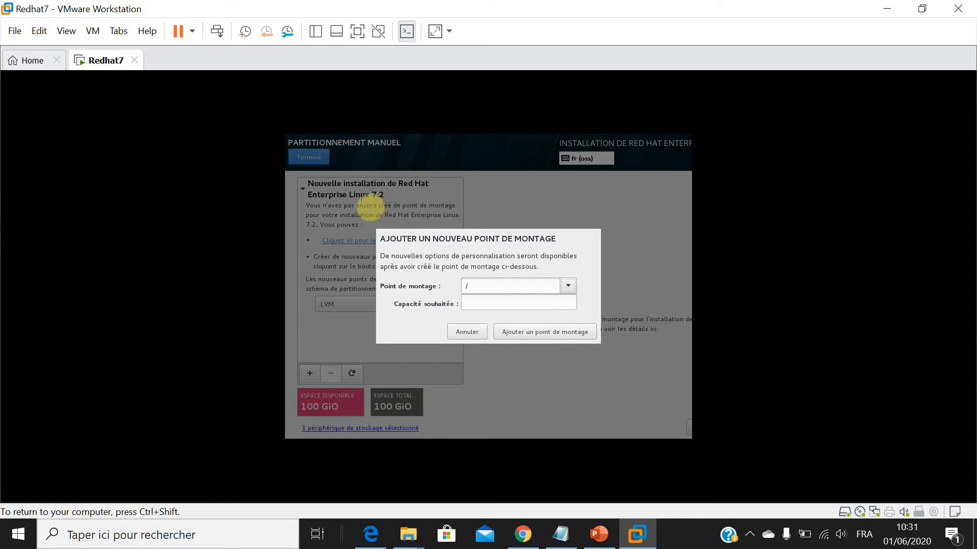
left_click(508, 303)
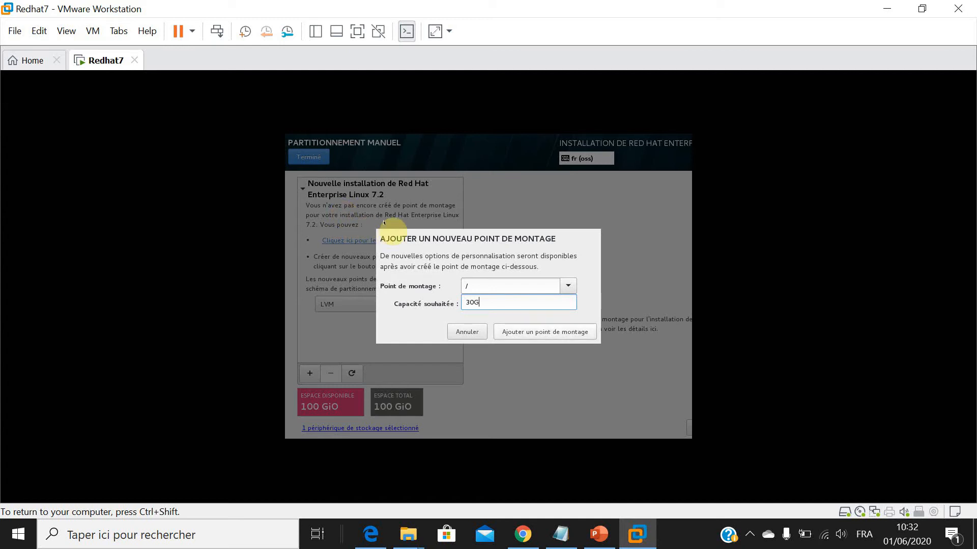
key("Tab")
key("Return")
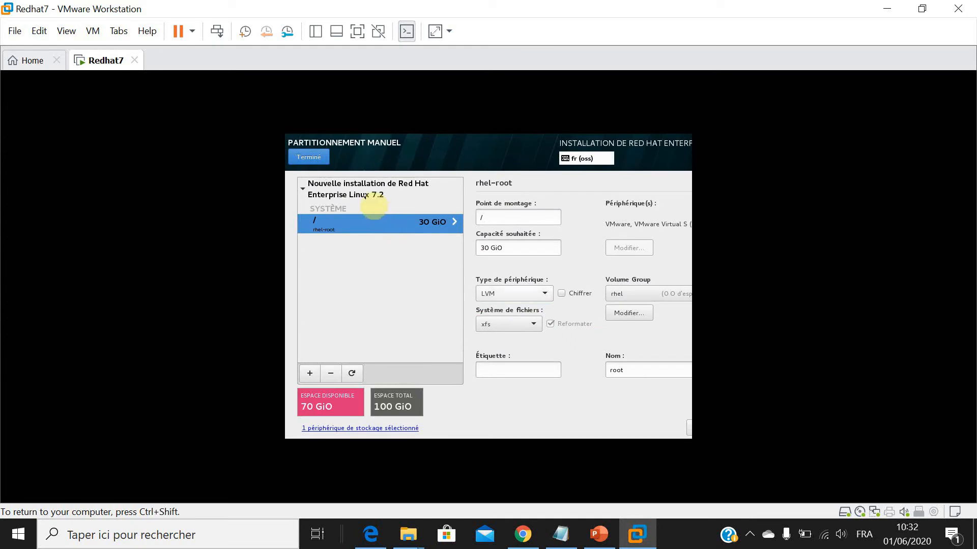
Set the / mount point's device type to Partition standard and keep xfs as its file system.
key("Up")
key("Return")
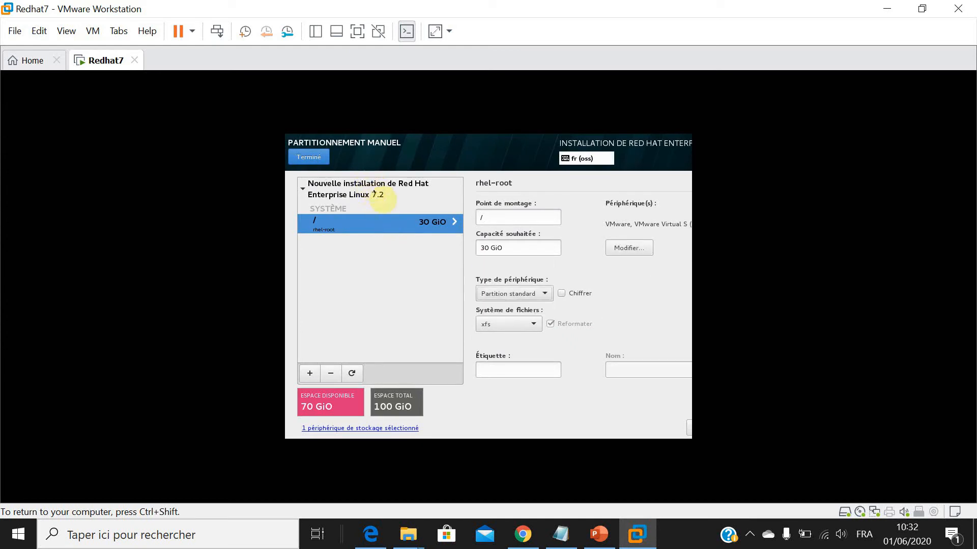
key("Tab")
key("Tab")
key("space")
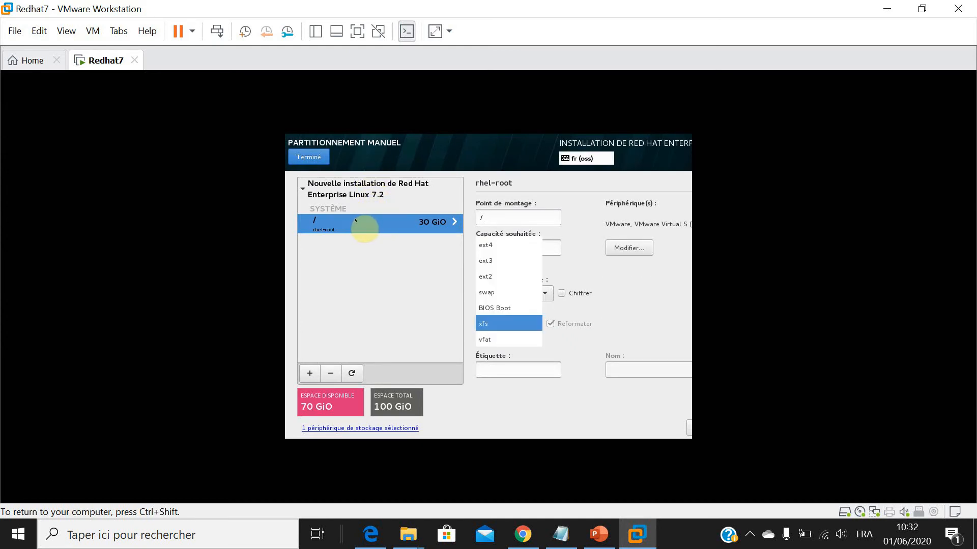
key("Up")
key("Up")
key("Up")
key("Up")
key("Up")
key("Down")
key("Down")
key("Down")
key("Down")
key("Down")
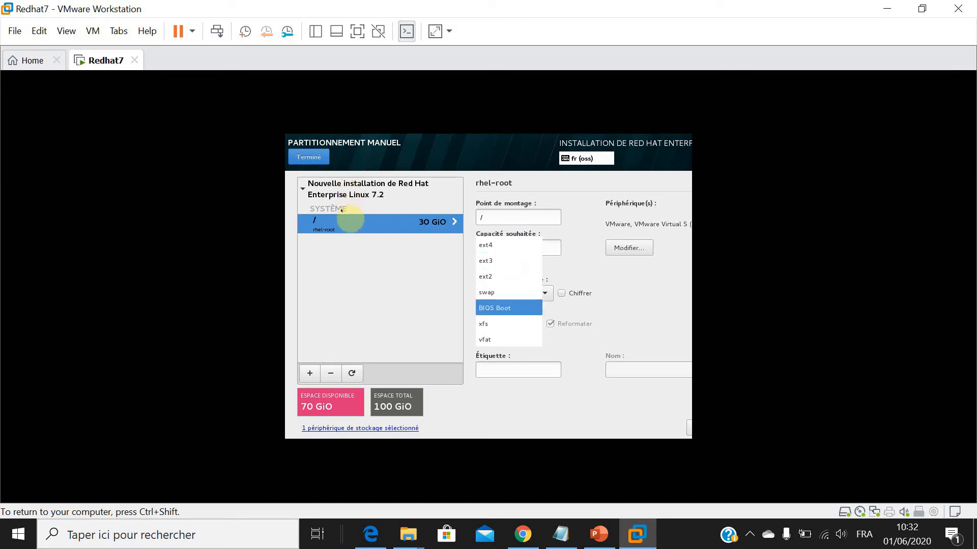
key("Return")
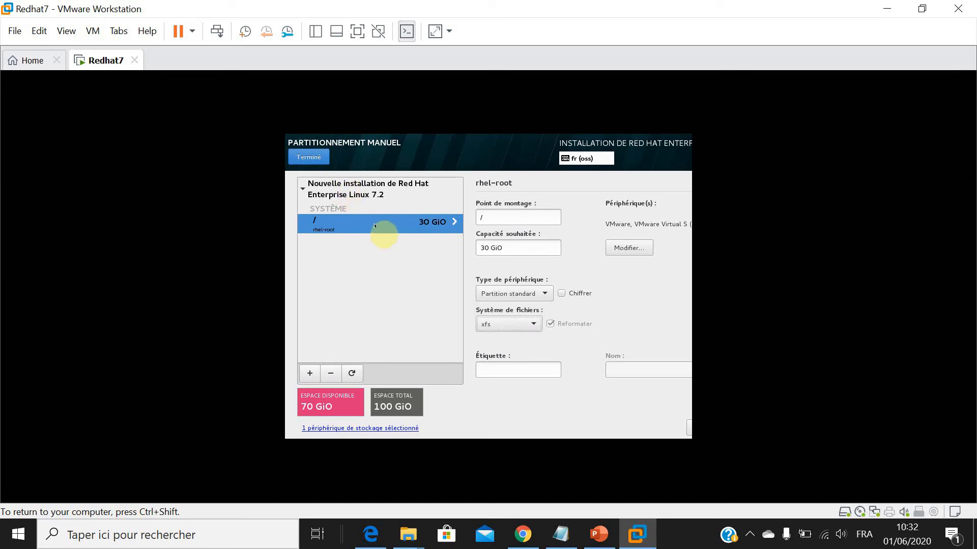
Add a mount point /boot with a desired capacity of 4G.
left_click(310, 374)
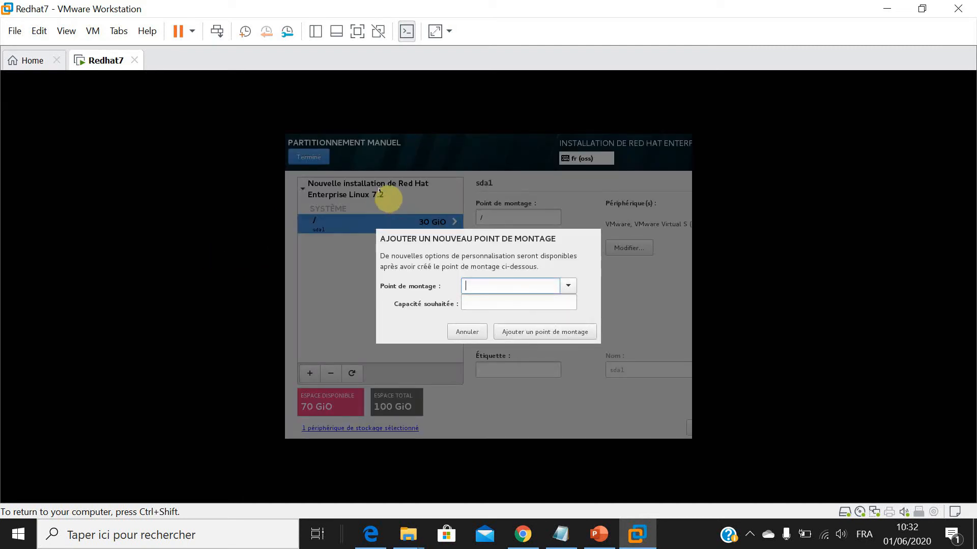
left_click(569, 286)
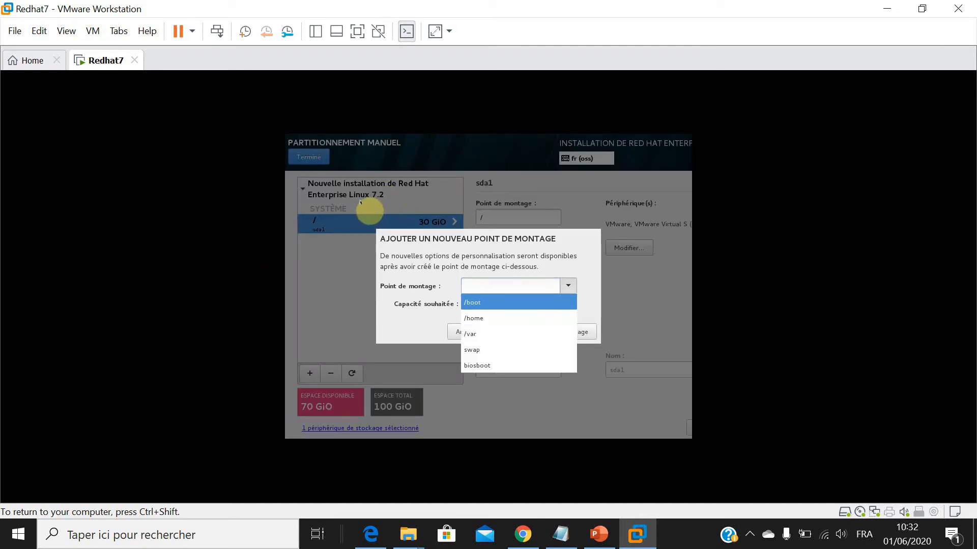
left_click(526, 302)
key("Tab")
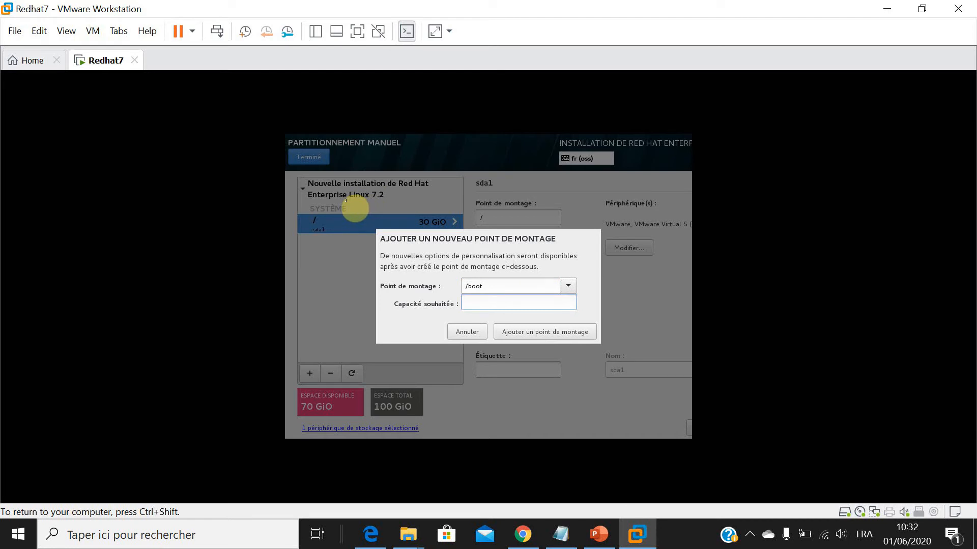
type("4G")
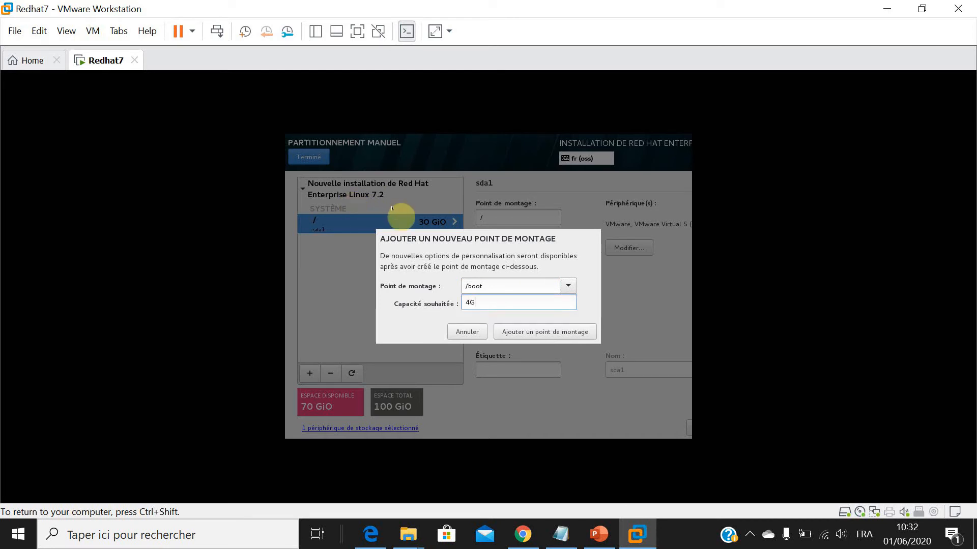
key("Return")
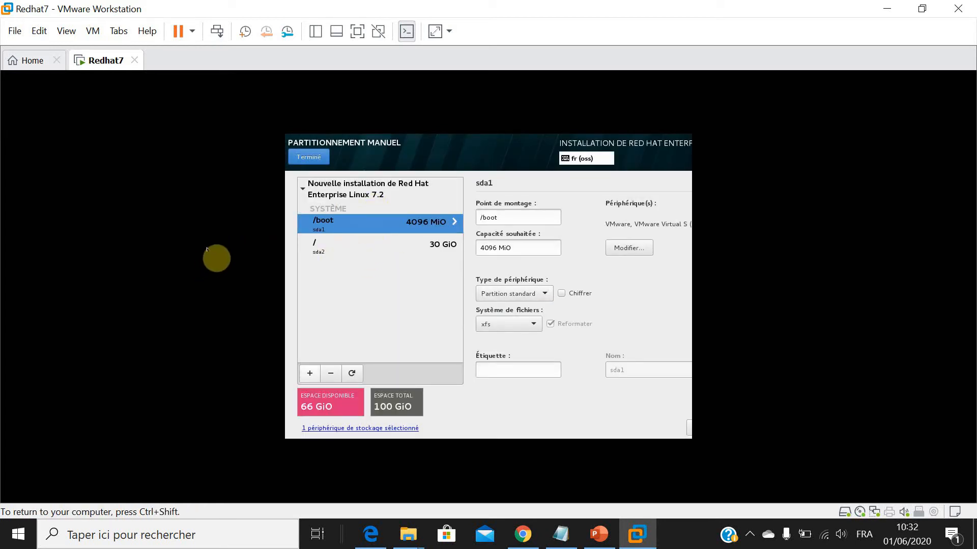
Add a mount point /home with a desired capacity of 30G and make it a Partition standard device.
key("Return")
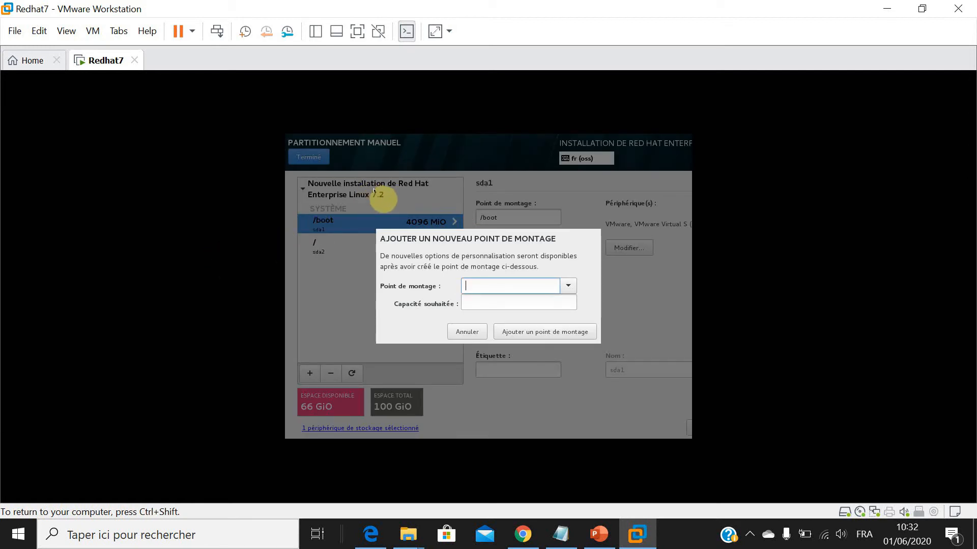
type("/home")
key("Tab")
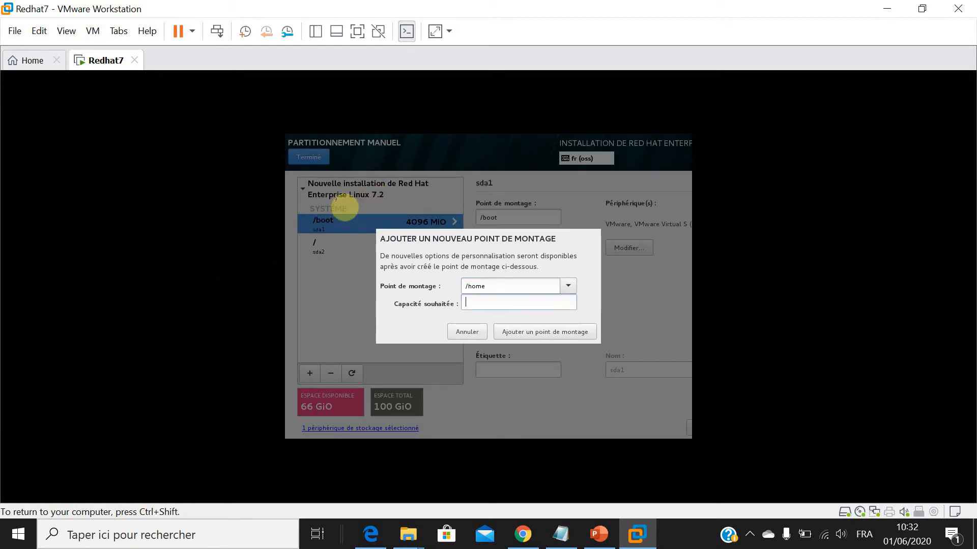
type("30G")
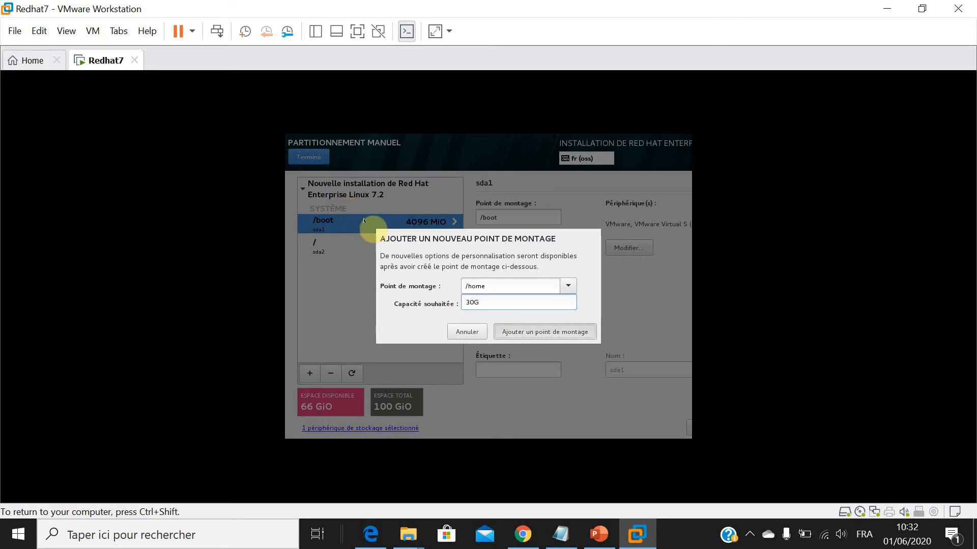
key("Return")
key("Return")
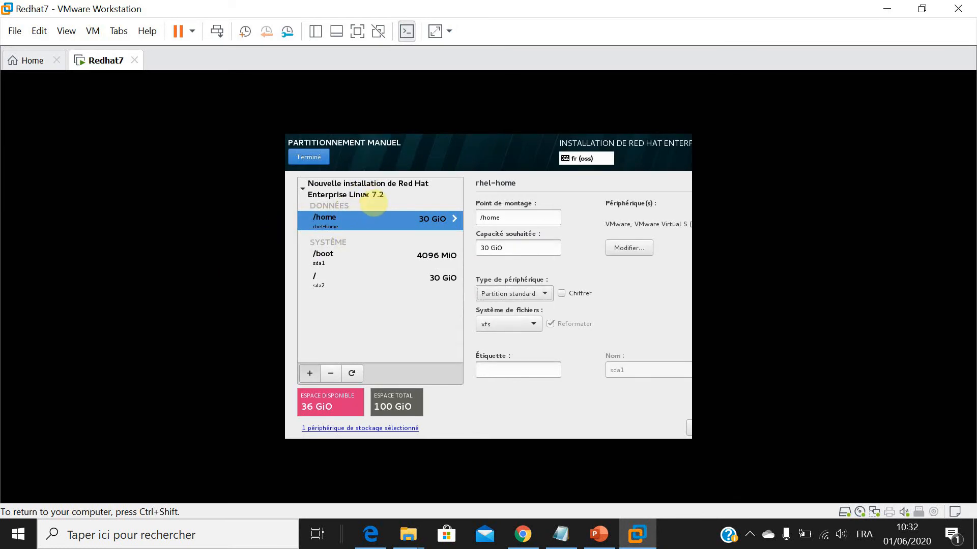
Add a swap mount point of 4G, then finish the manual partitioning and accept the summarized modifications.
left_click(310, 373)
left_click(568, 286)
key("Return")
key("Tab")
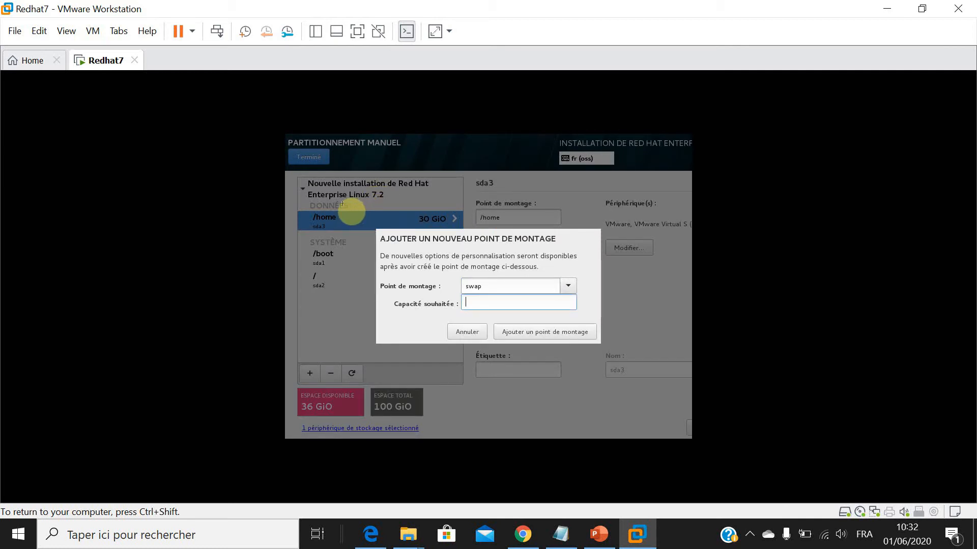
type("4G")
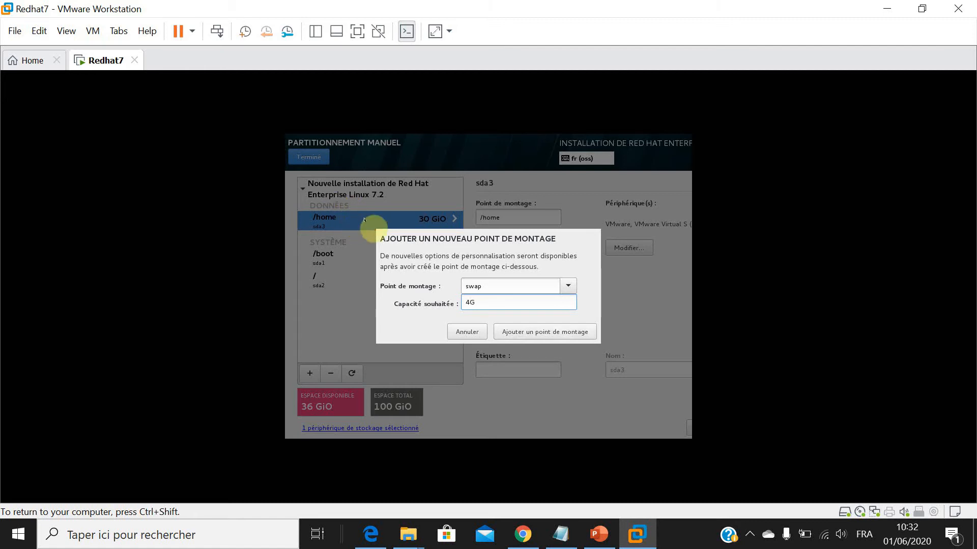
left_click(545, 332)
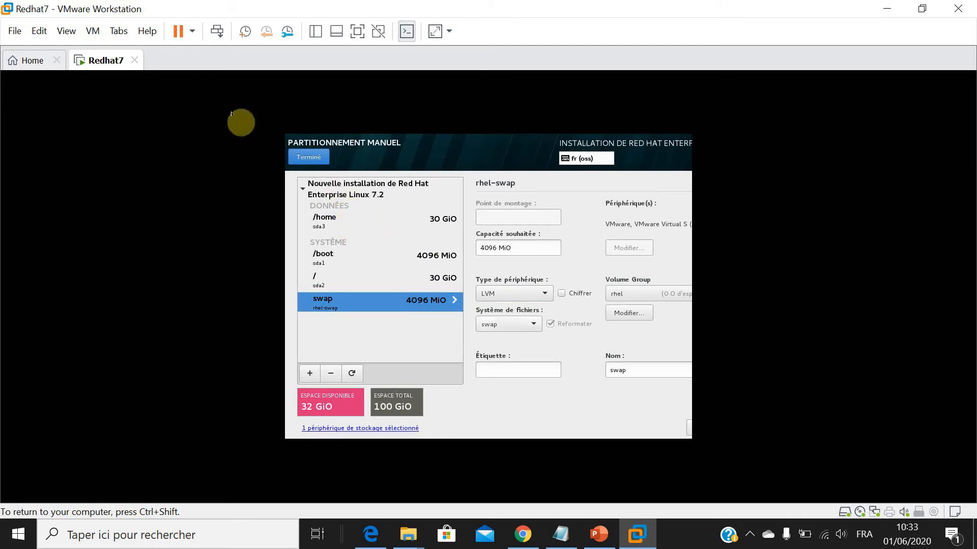
left_click(309, 157)
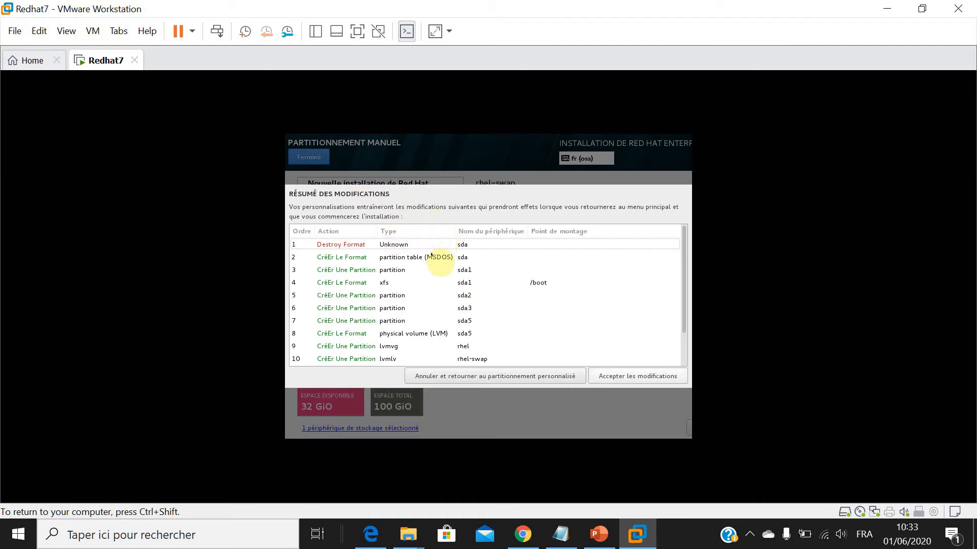
key("Return")
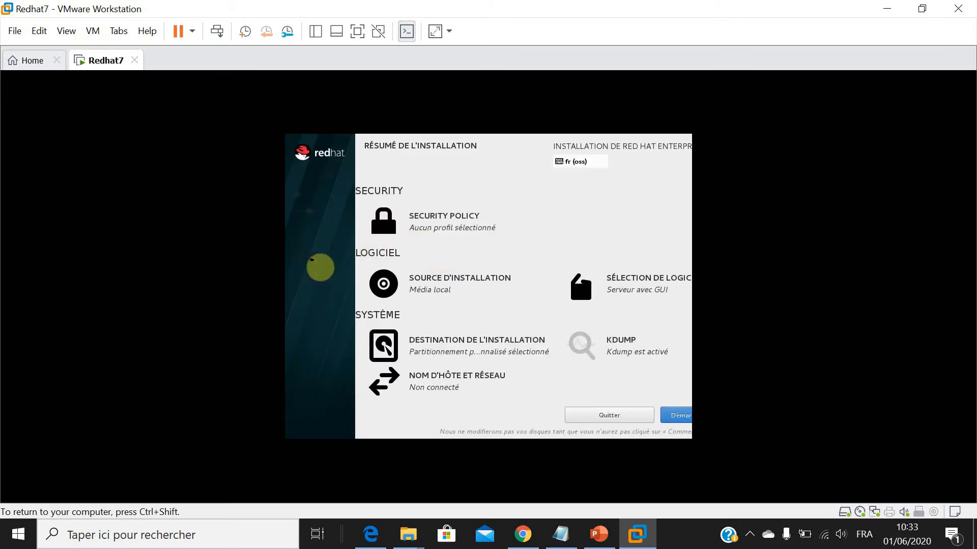
Replace localhost with serveur in the host name of the network settings and start the installation.
left_click(453, 387)
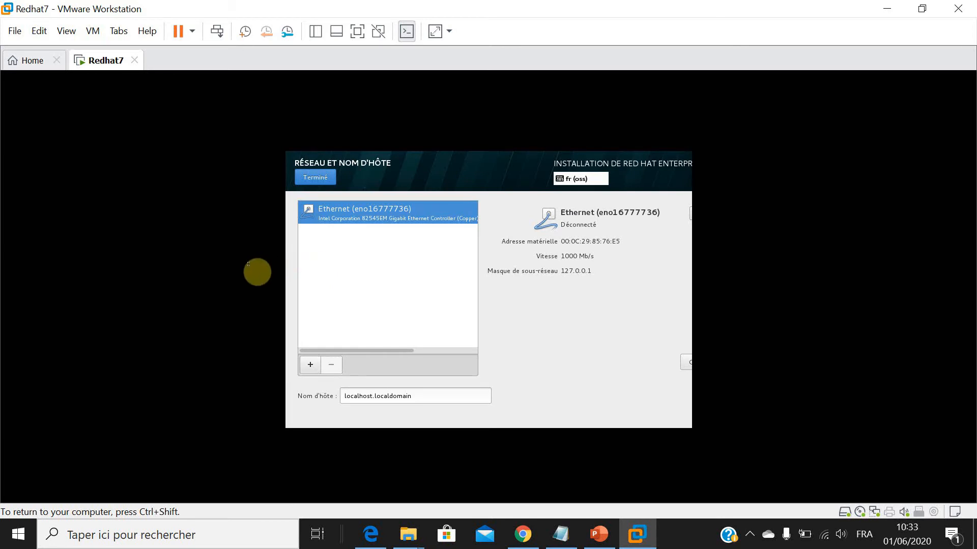
left_click(372, 396)
key("BackSpace")
key("BackSpace")
key("BackSpace")
key("BackSpace")
key("BackSpace")
key("BackSpace")
key("BackSpace")
key("BackSpace")
key("BackSpace")
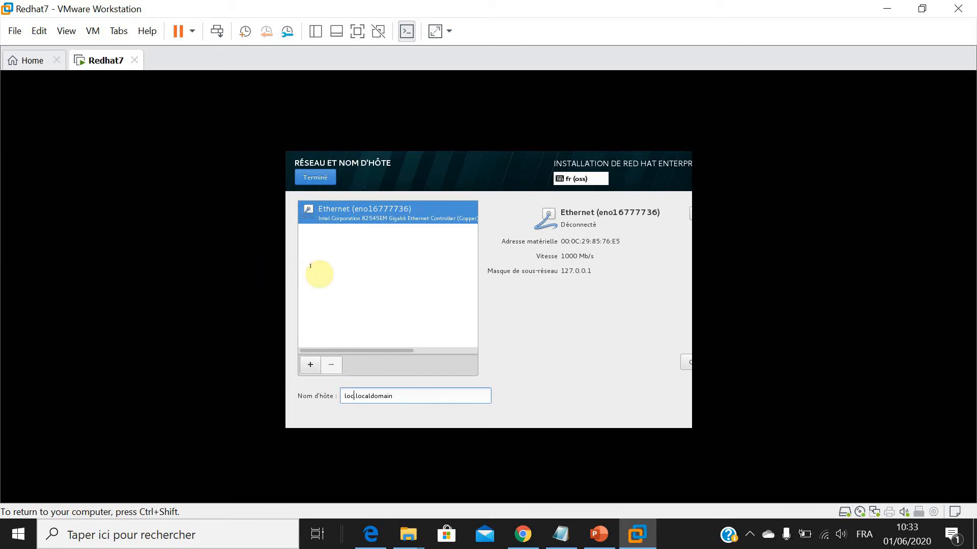
type("serveur")
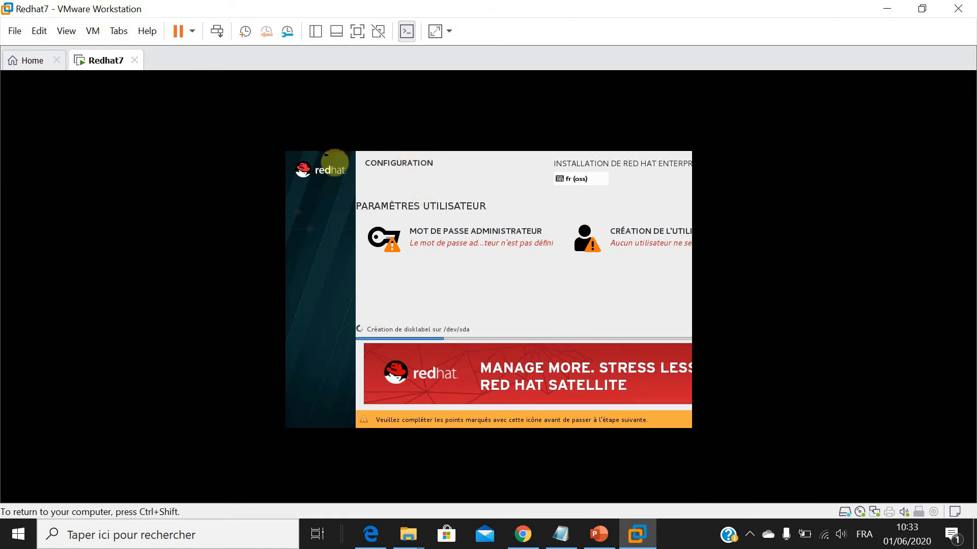
Set and confirm the administrator (root) password, accepting it despite its weakness.
left_click(460, 237)
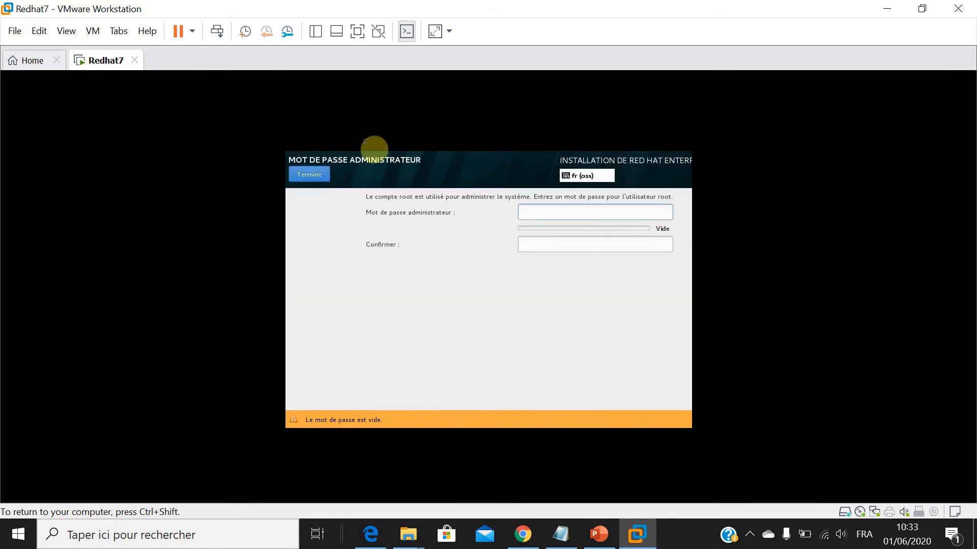
type("•••••••")
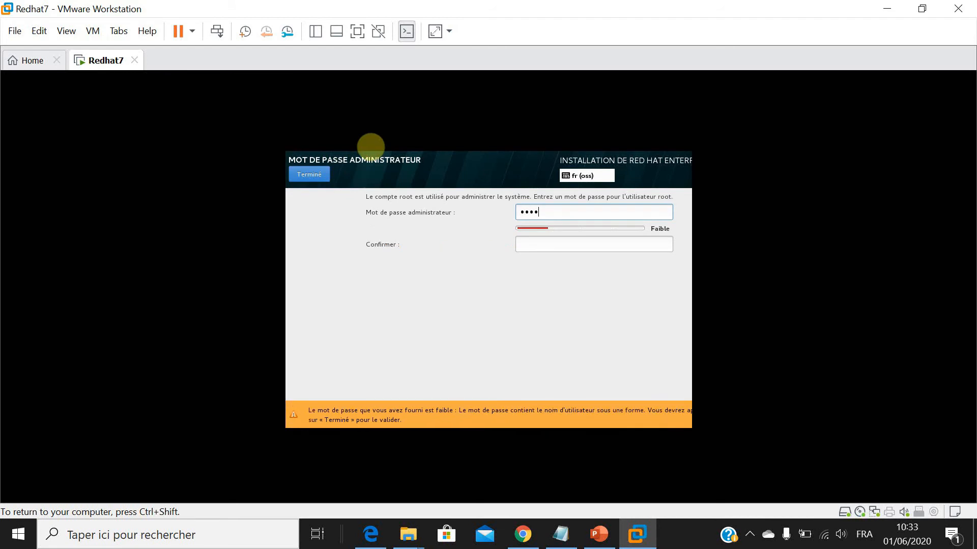
key("Tab")
type("•")
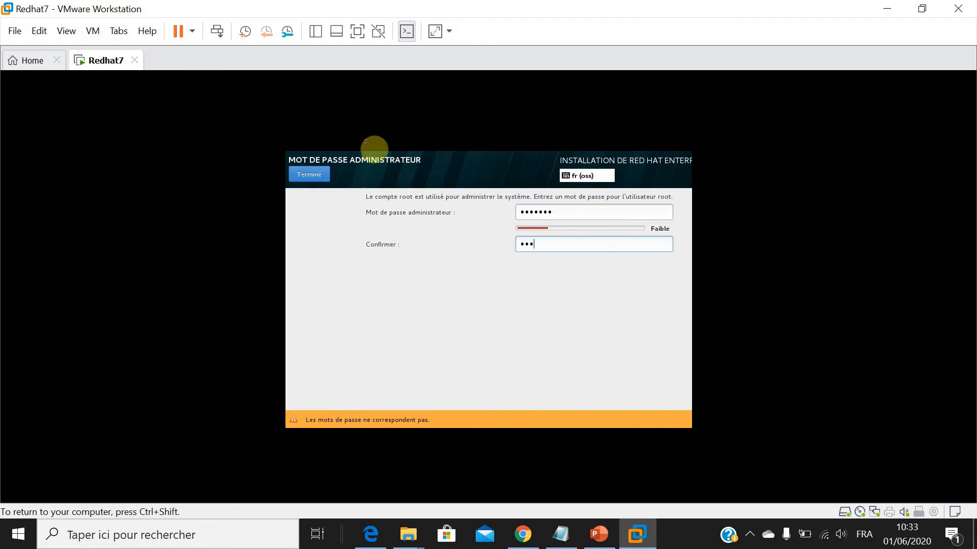
type("••••••")
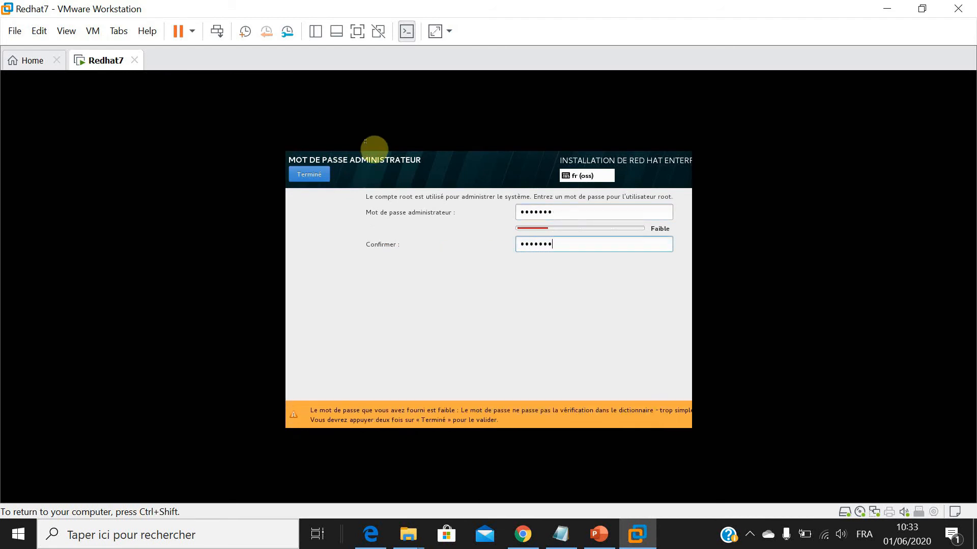
key("Return")
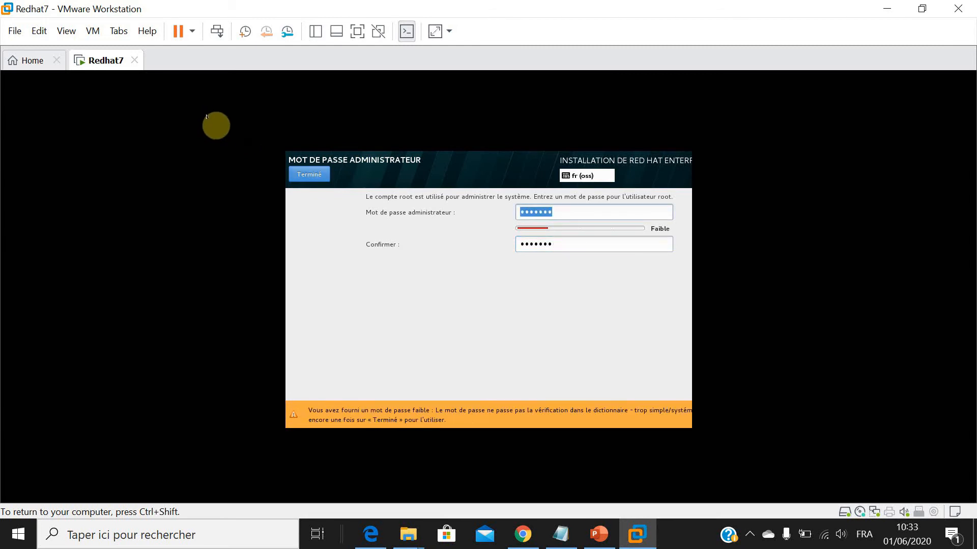
left_click(309, 175)
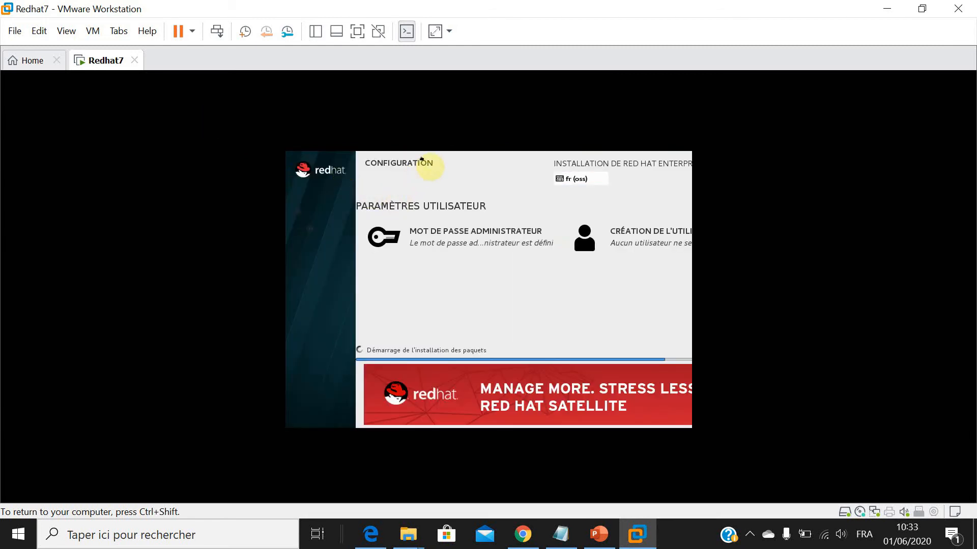
Create the user account user1, enter and confirm its password, and accept the weak password.
left_click(632, 237)
type("user1")
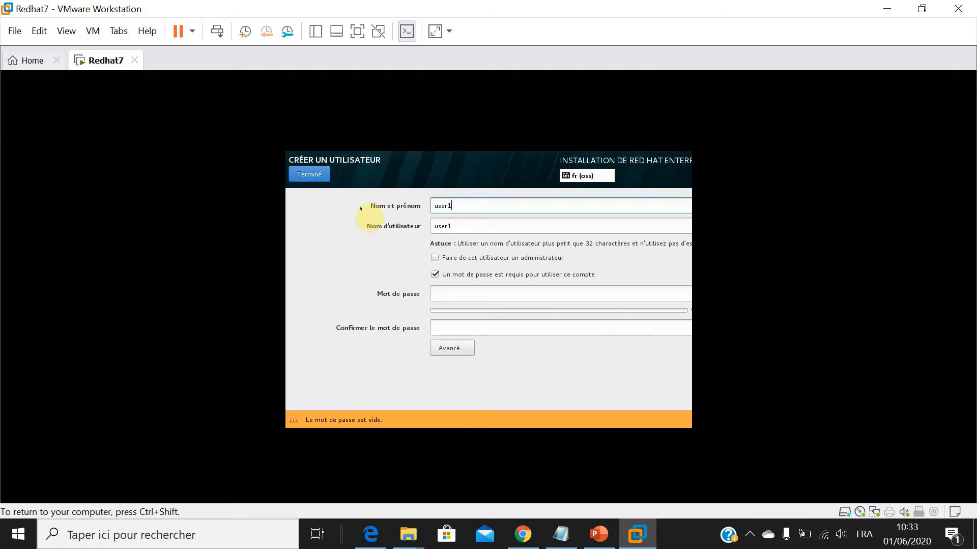
left_click(545, 294)
type("••")
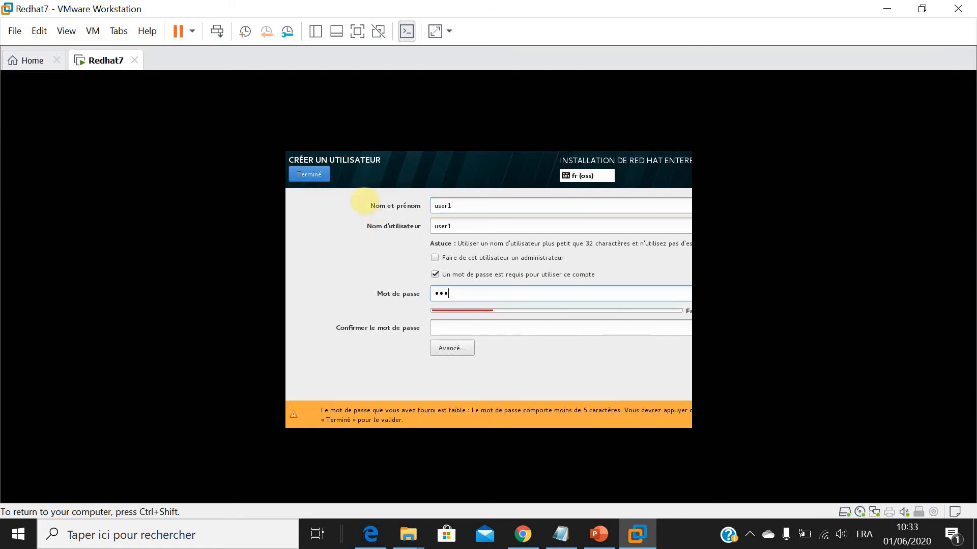
type("••••")
key("Tab")
type("•••")
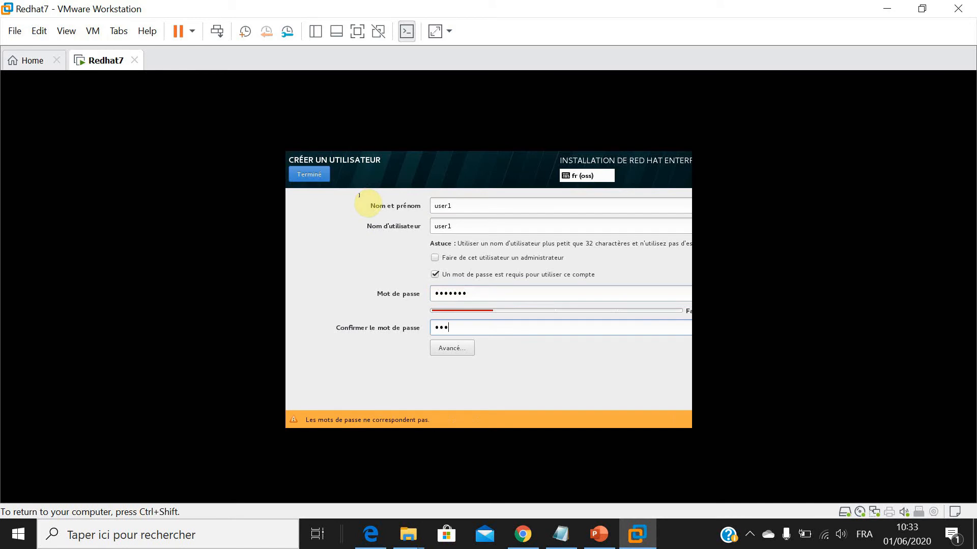
type("••••")
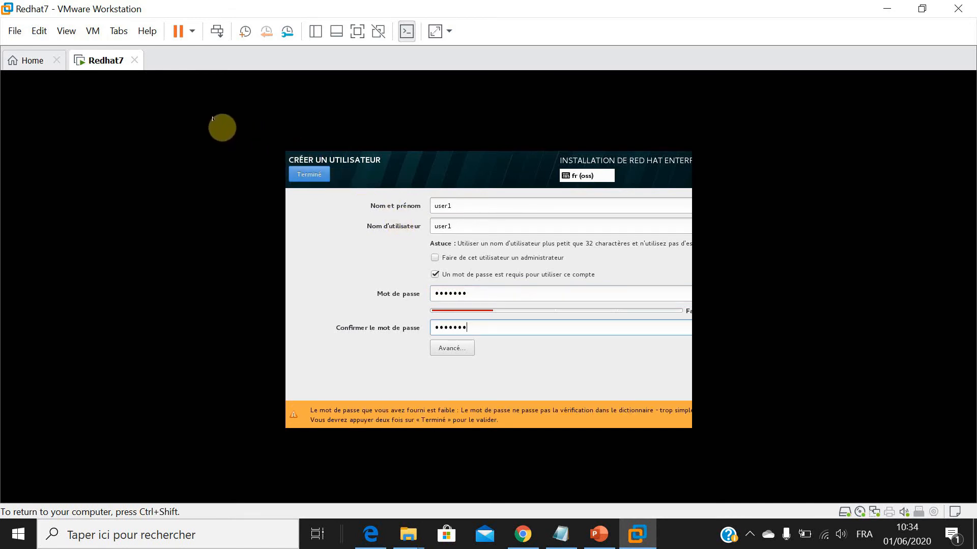
left_click(310, 175)
key("ctrl+shift")
left_click(182, 152)
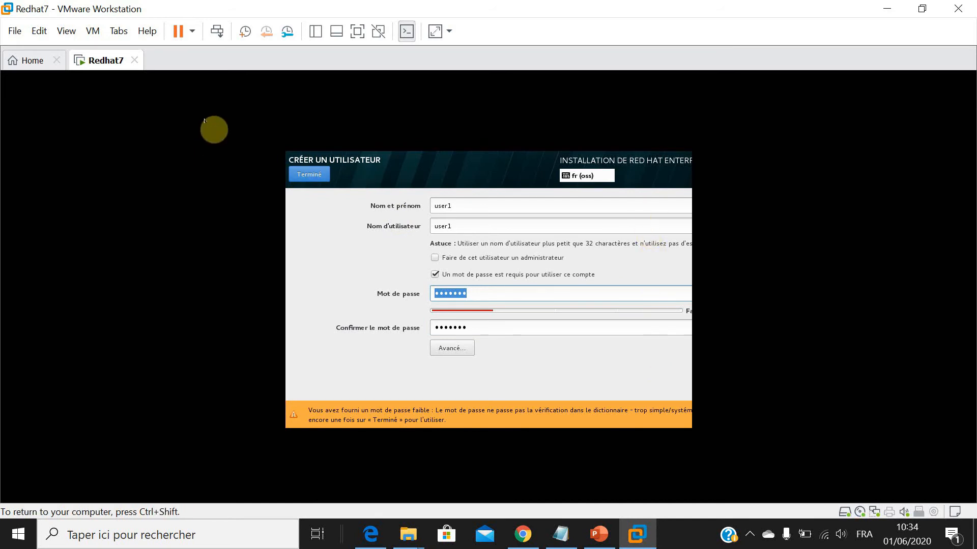
left_click(309, 175)
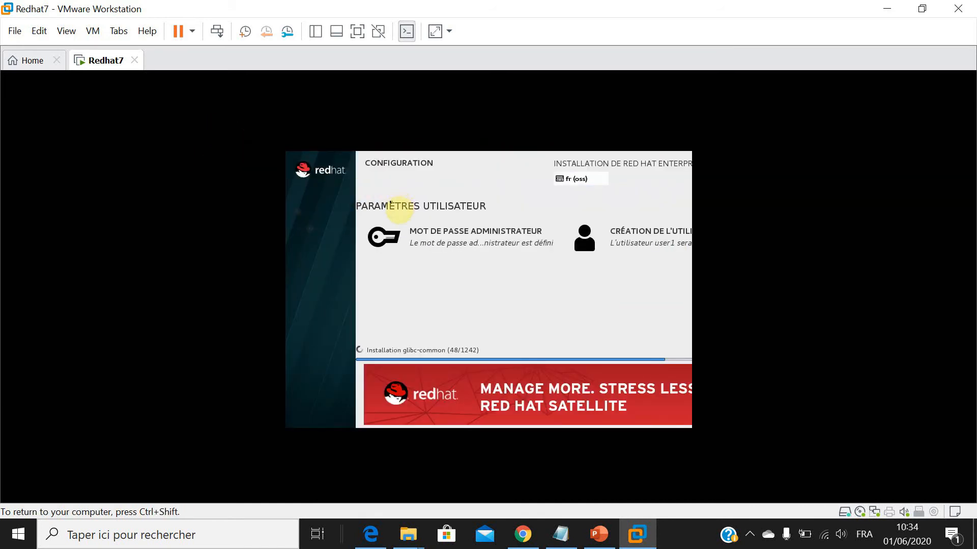
key("ctrl+shift")
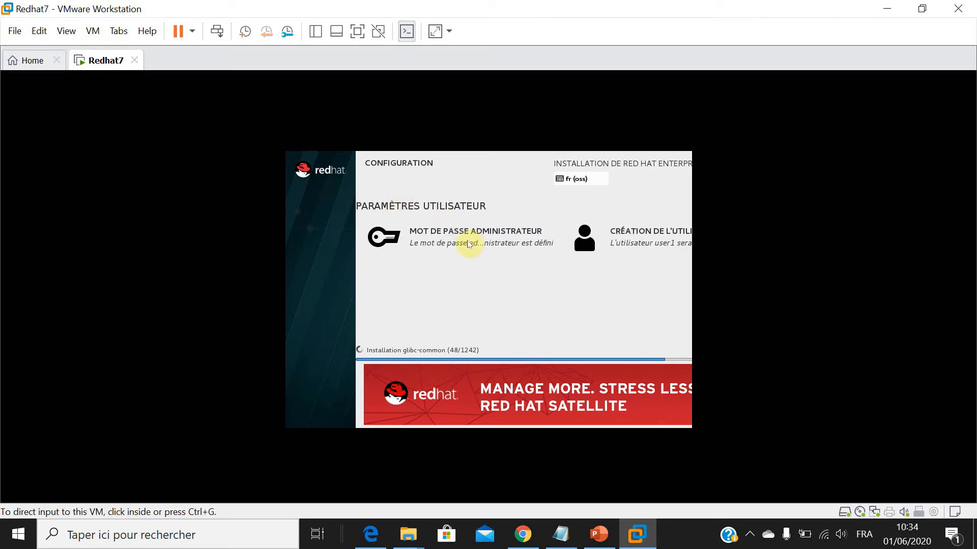
left_click(433, 218)
key("ctrl+shift")
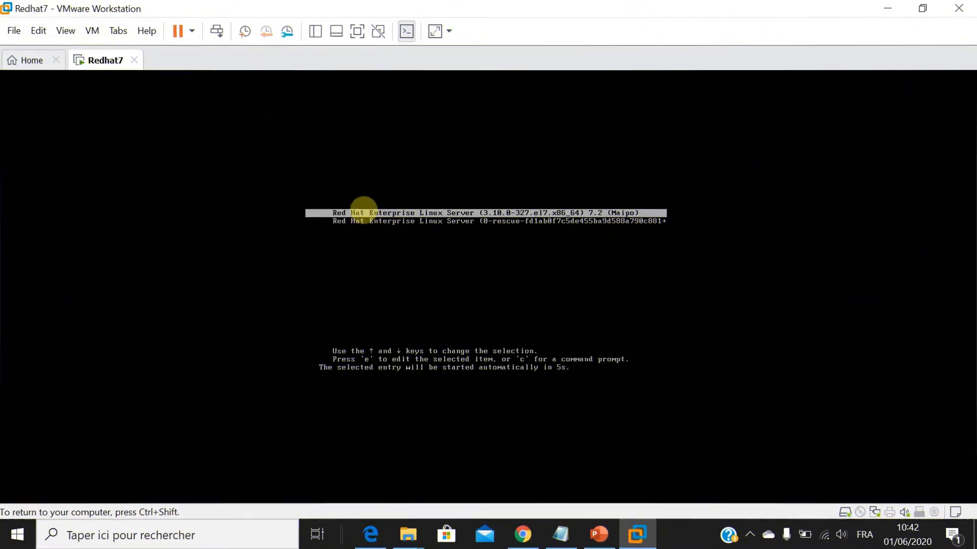
Boot the standard Red Hat Enterprise Linux Server 7.2 entry and accept the license agreement in the initial configuration.
key("Return")
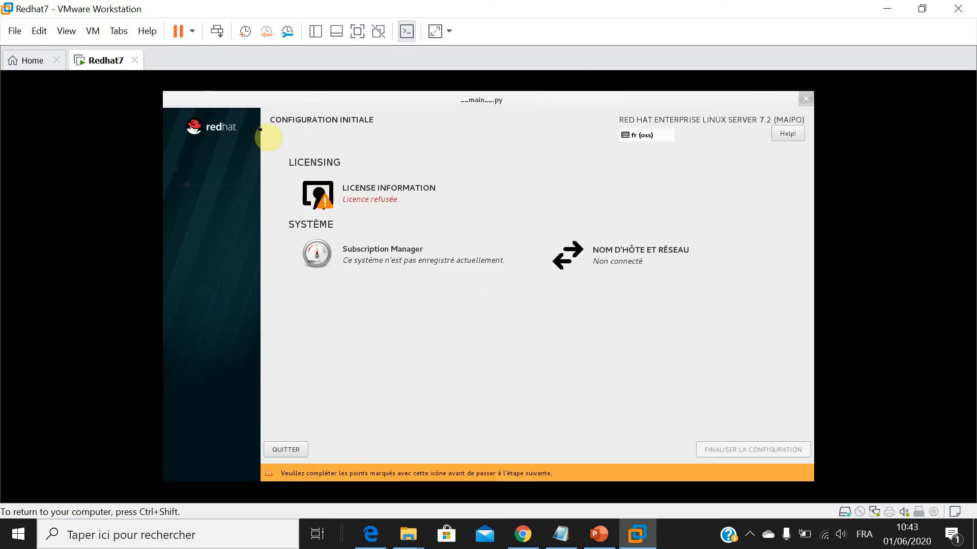
left_click(392, 191)
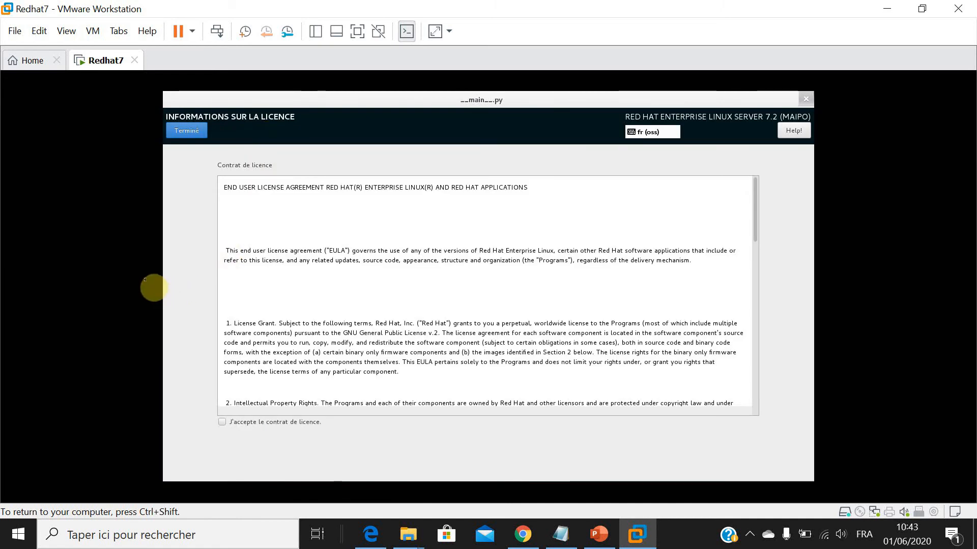
key("ctrl+shift")
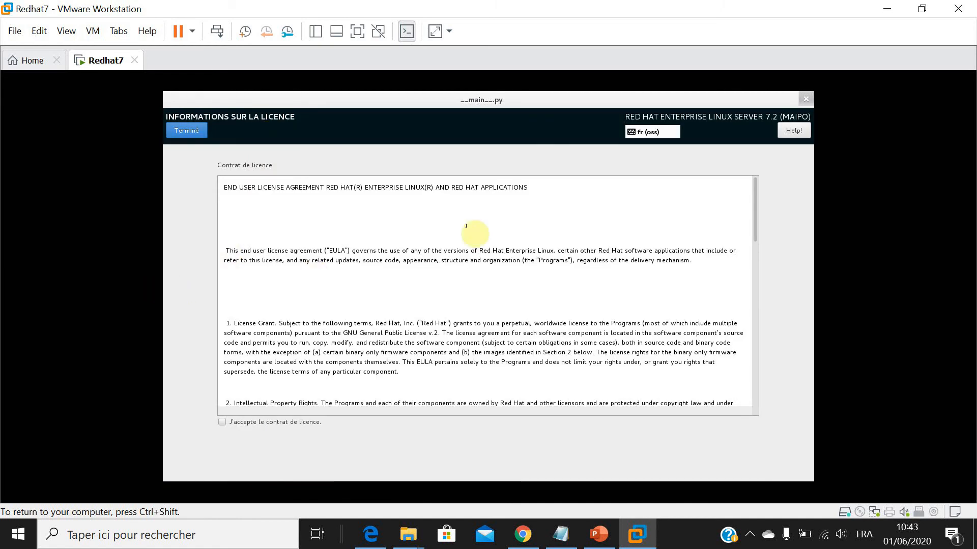
left_click(222, 422)
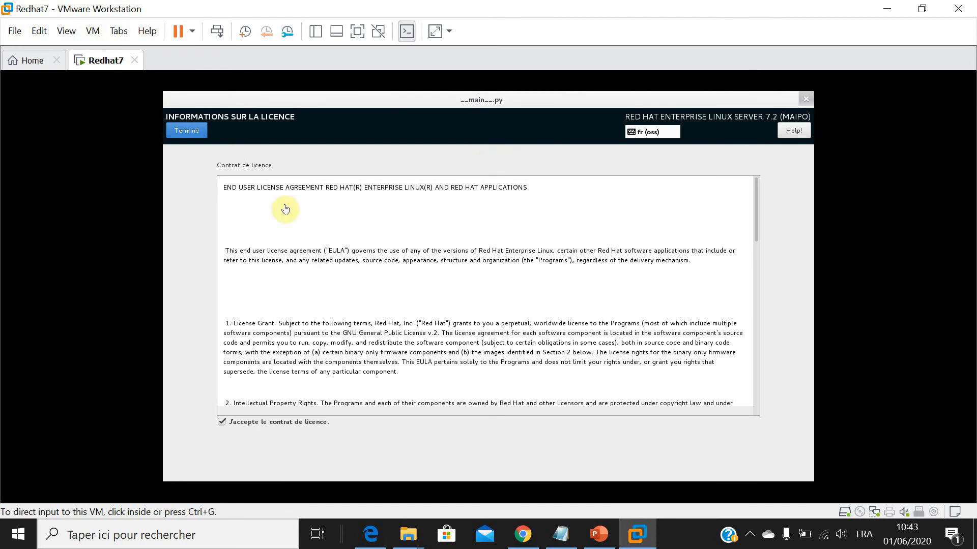
left_click(143, 112)
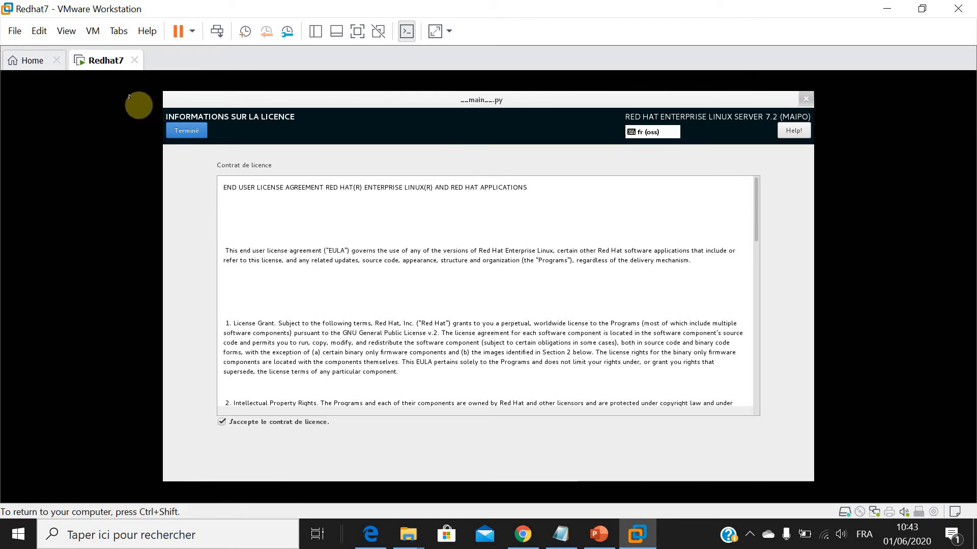
left_click(190, 131)
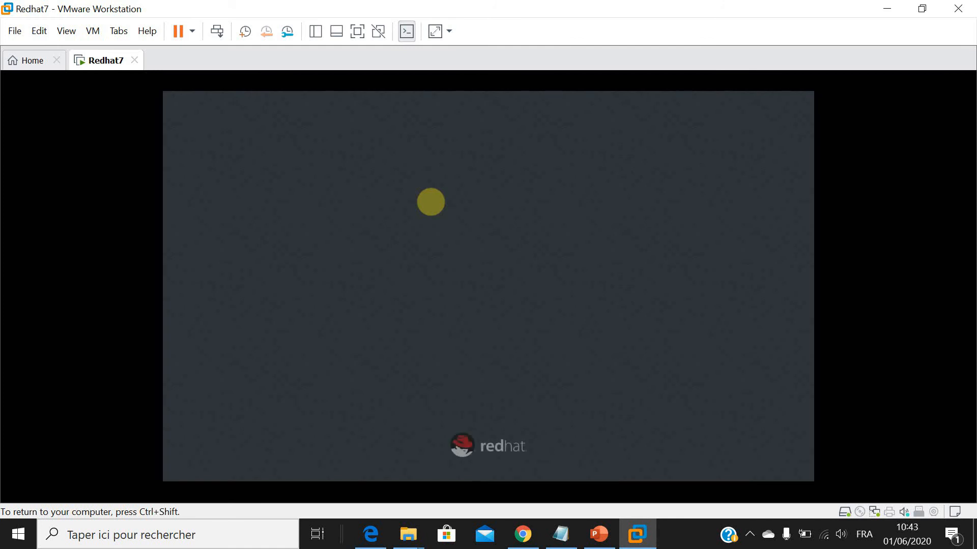
Log in as the unlisted user root with the account password.
key("Down")
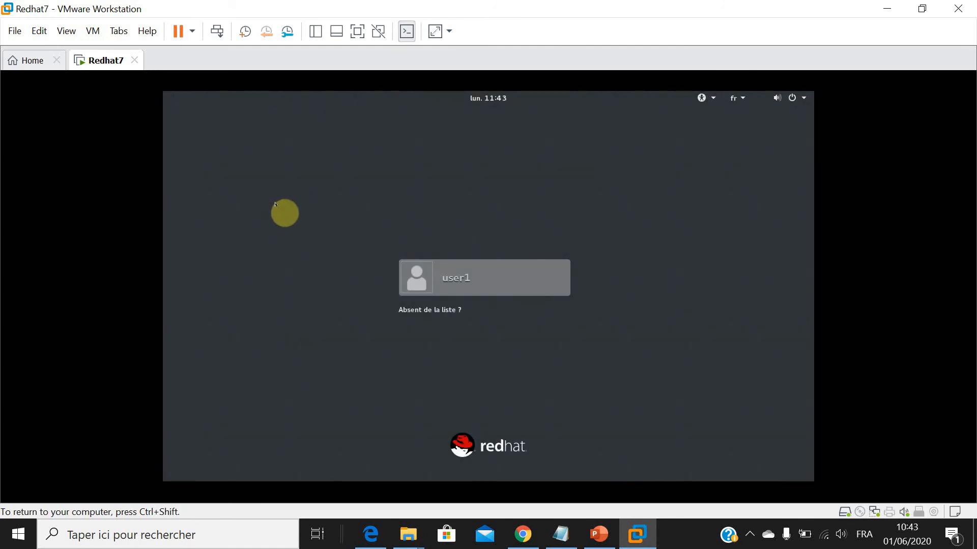
key("Return")
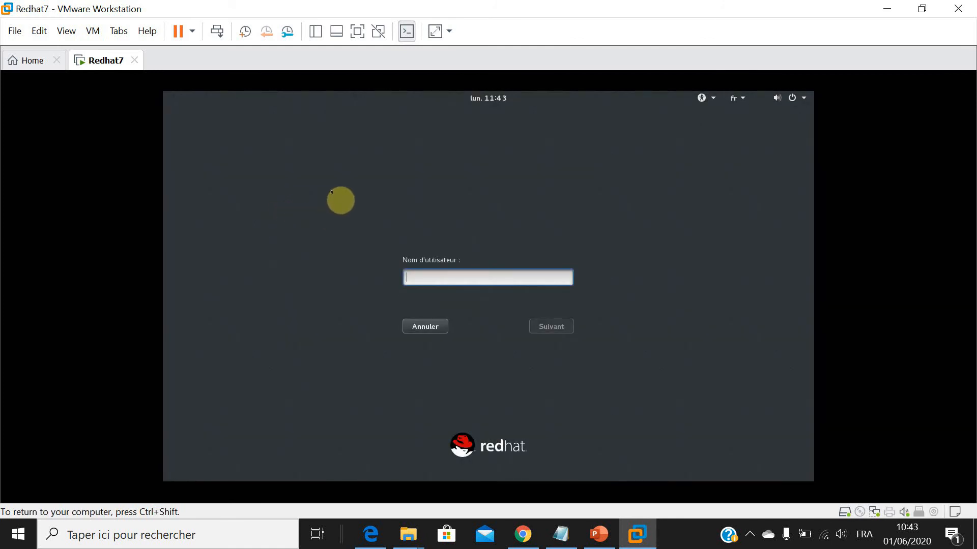
type("root")
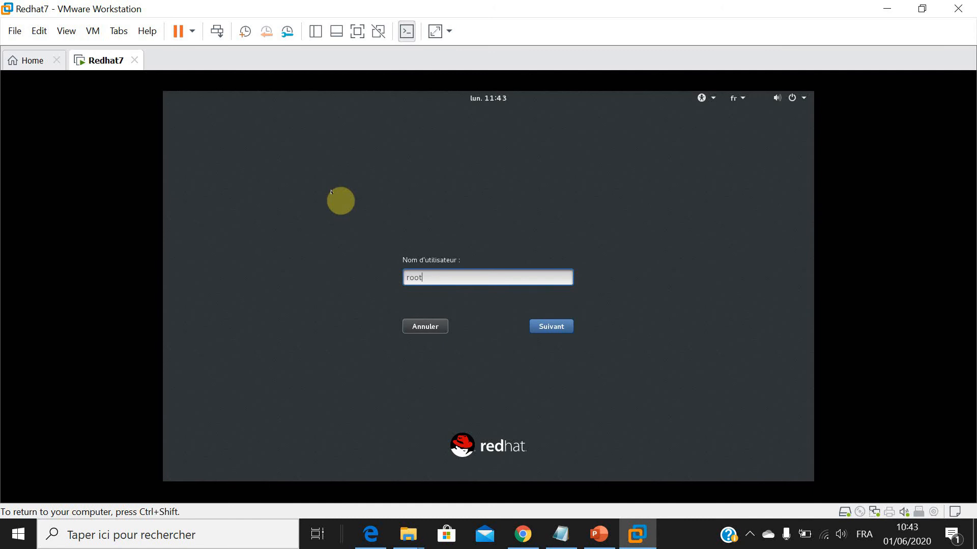
key("Return")
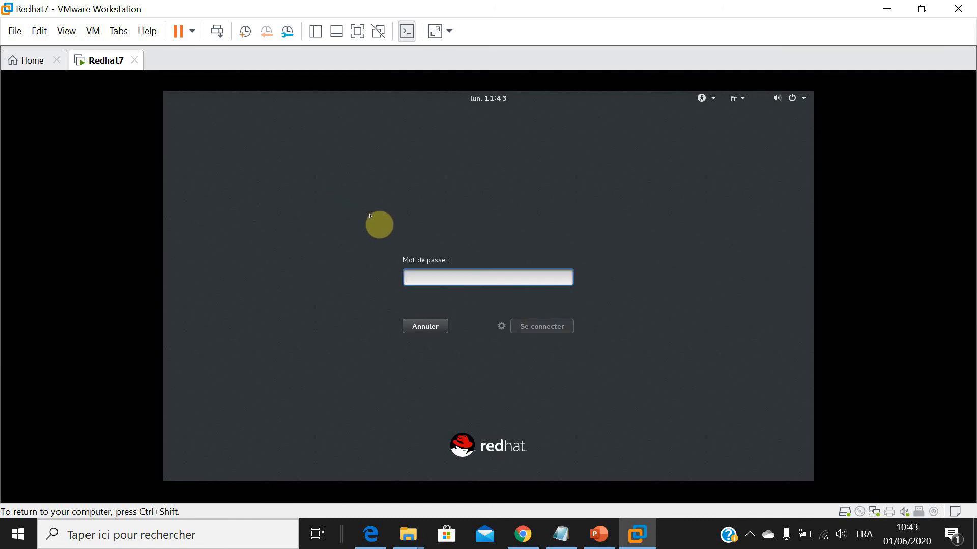
type("redhat7")
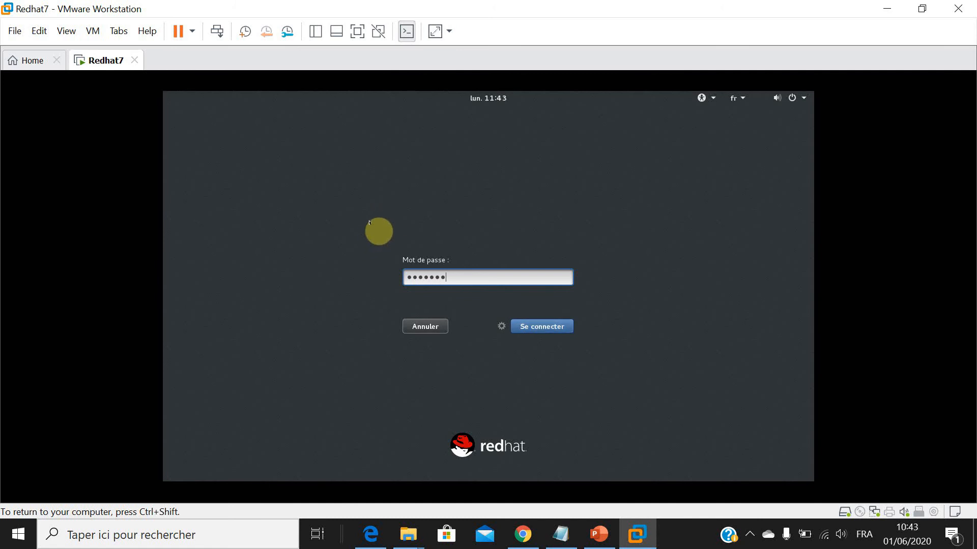
key("Return")
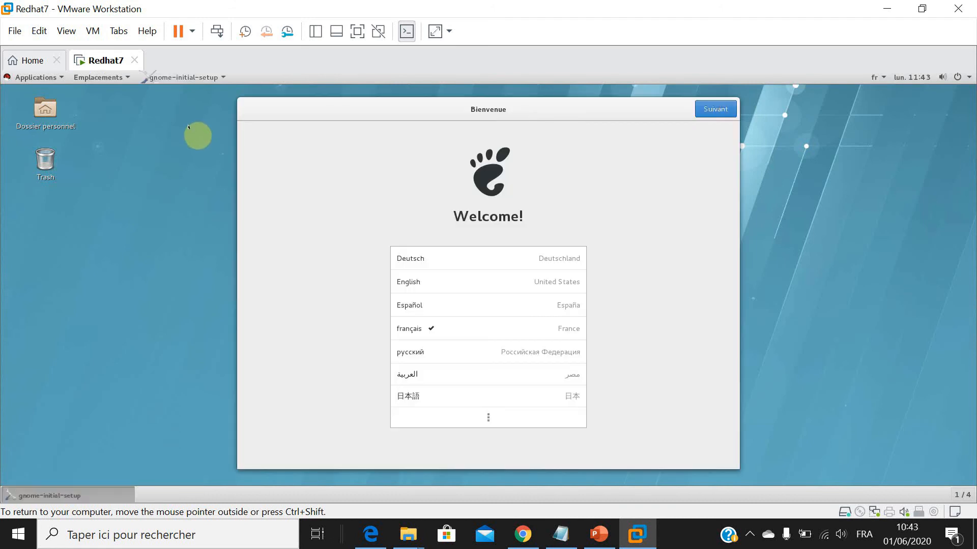
Complete the GNOME welcome setup with français and the Français (variante) keyboard, and close the Premiers pas help window.
key("Return")
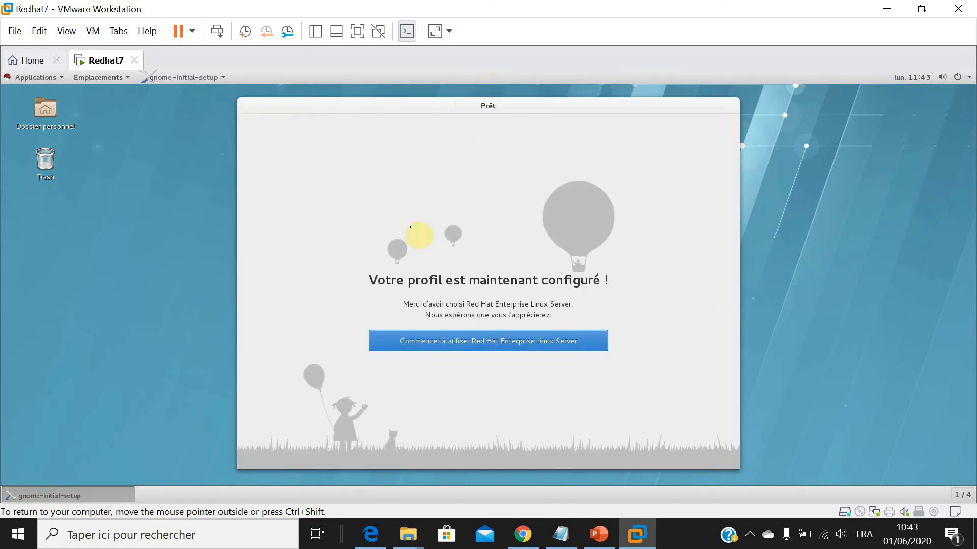
key("Return")
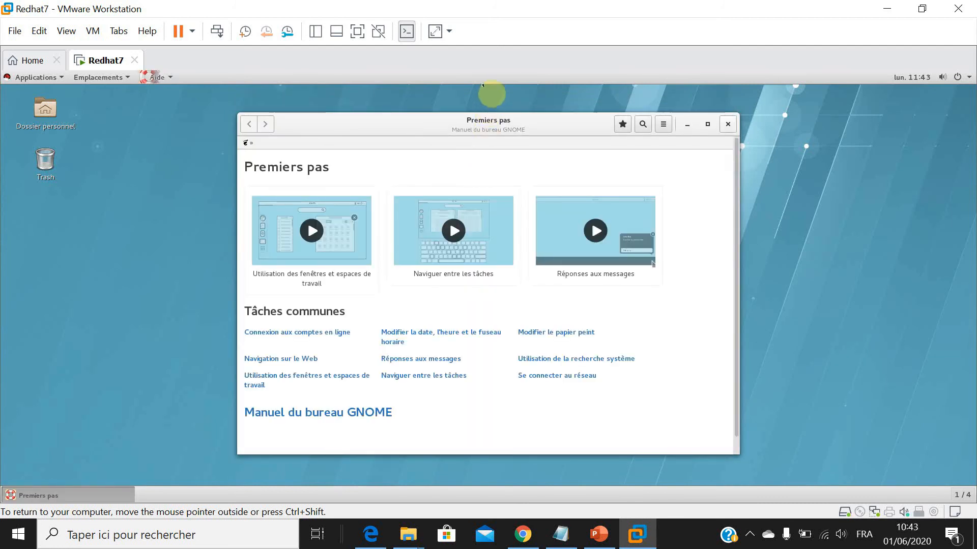
key("alt+F4")
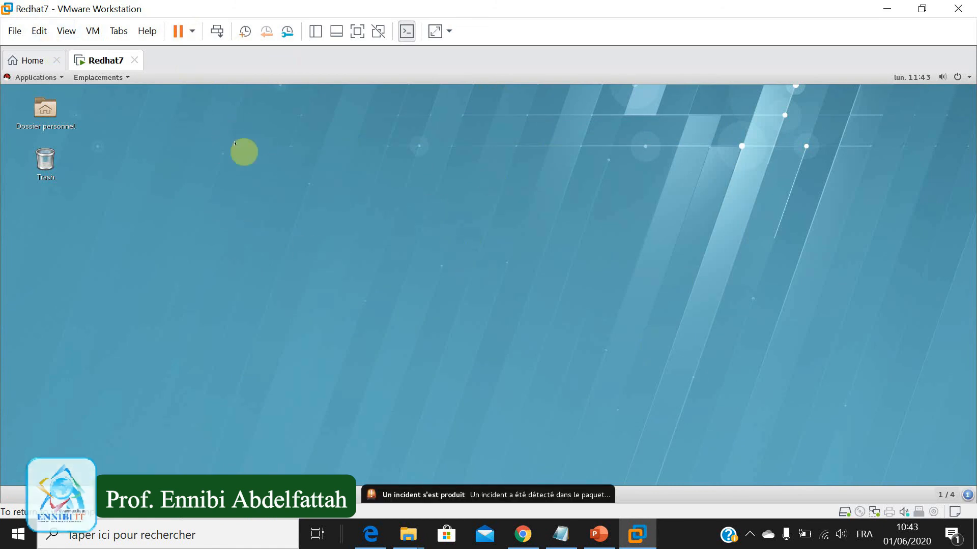
Open a terminal from the desktop and clear its output.
right_click(320, 180)
left_click(356, 208)
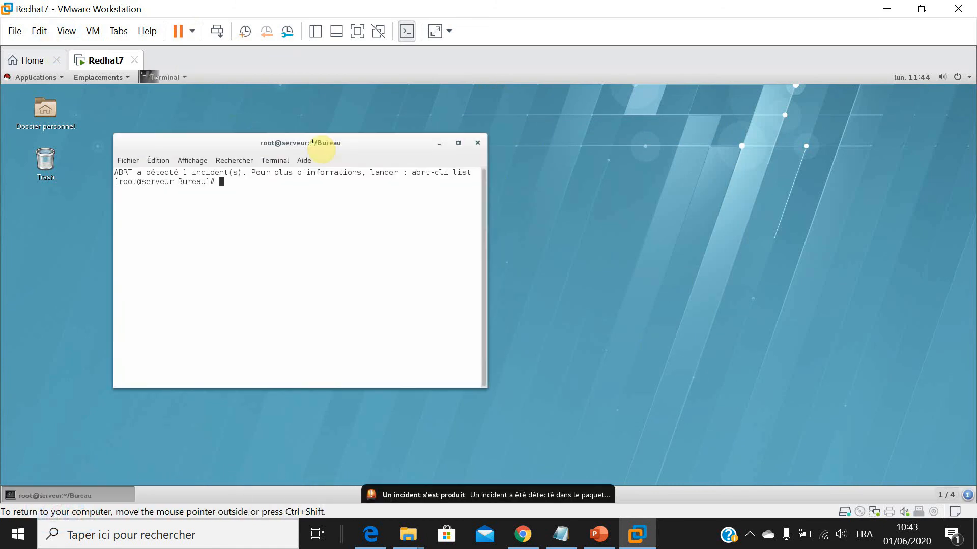
type("clear")
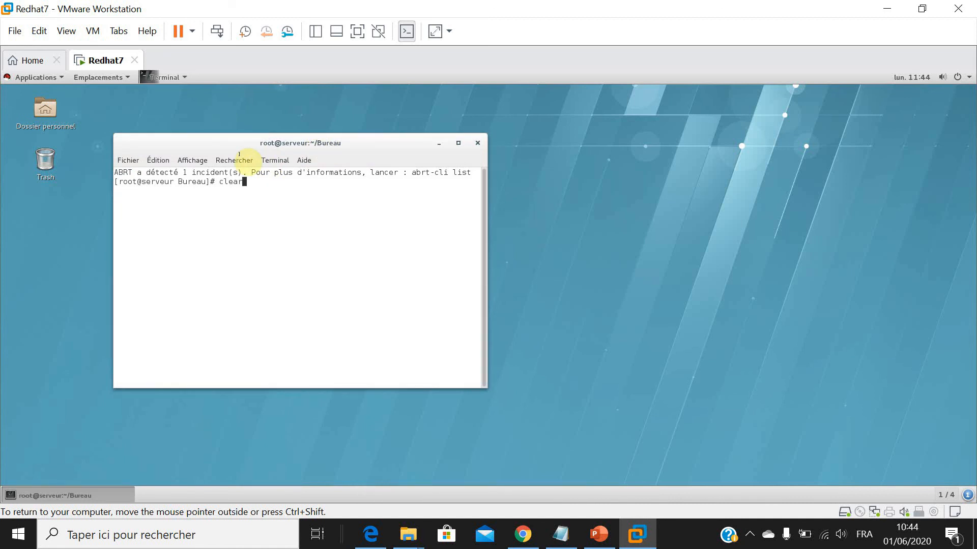
key("Return")
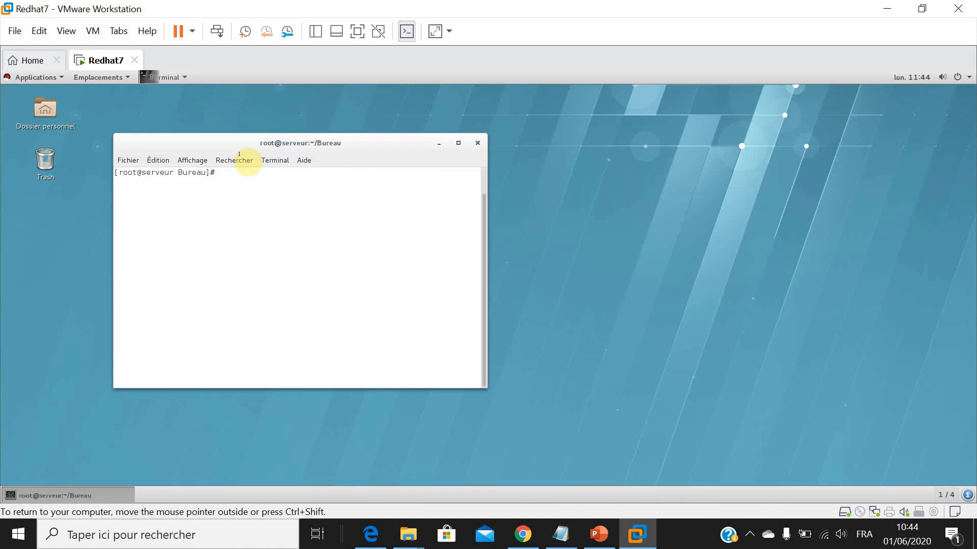
List the partitions of /dev/sda with fdisk -l and highlight the /dev/sda4 device name and its partition type.
type("fdisk -l /dev/sda")
key("Return")
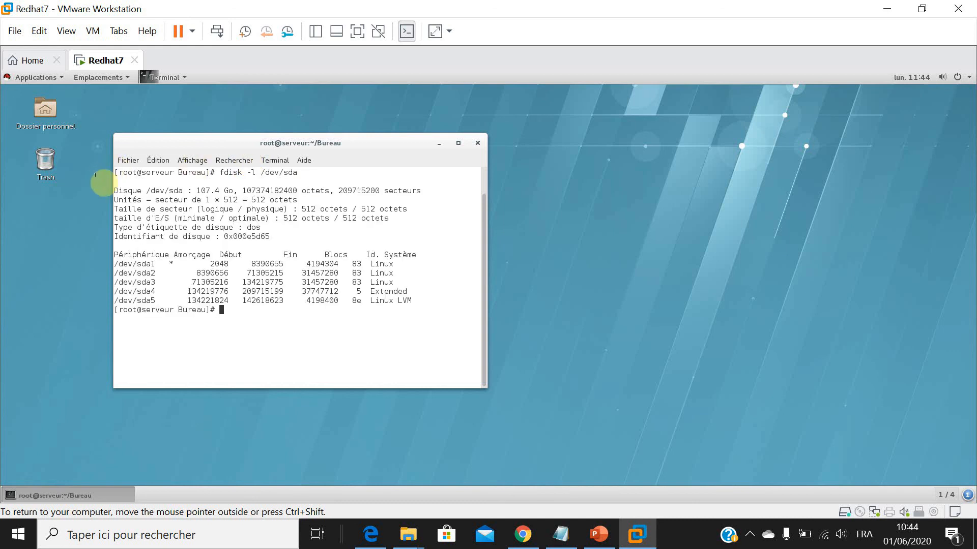
mouse_move(159, 264)
left_mouse_down()
mouse_move(113, 265)
mouse_move(113, 292)
left_mouse_up()
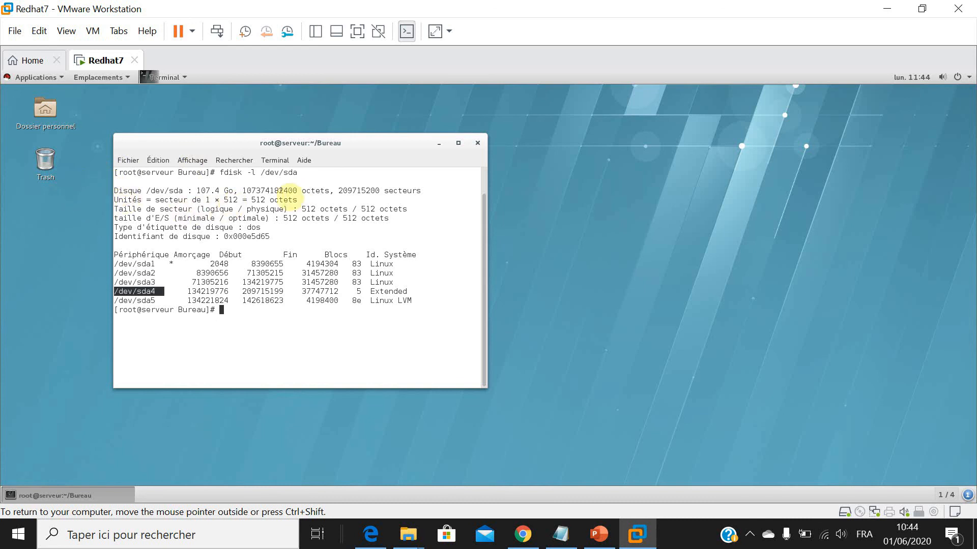
left_click_drag(389, 292, 352, 291)
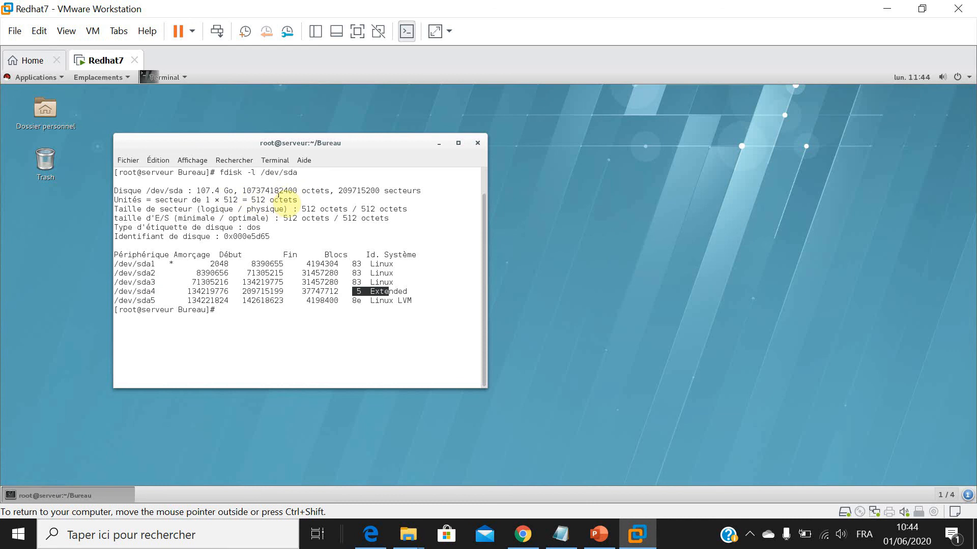
Highlight the /dev/sda4 Extended entry and the /dev/sda5 device name in the fdisk output, and close the terminal.
left_click_drag(478, 291, 330, 291)
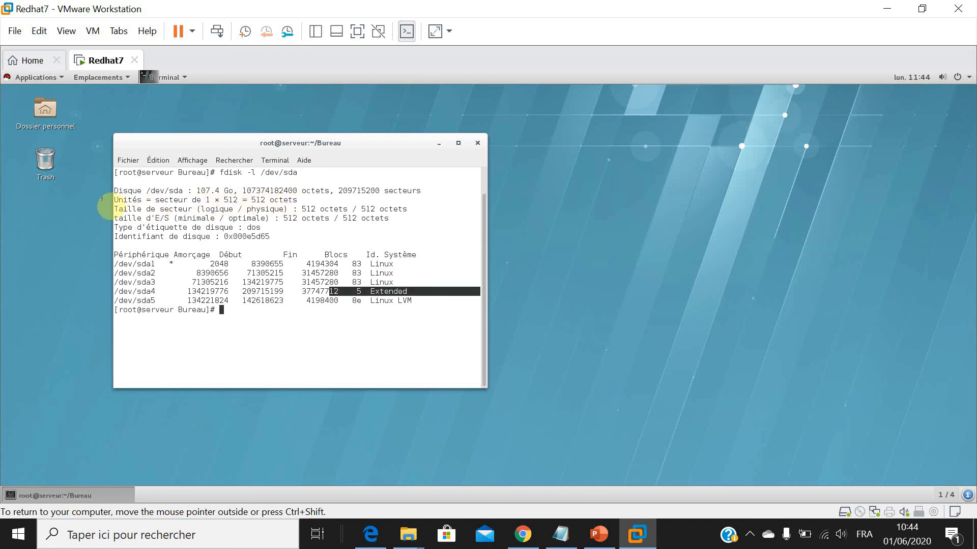
left_click_drag(155, 300, 114, 300)
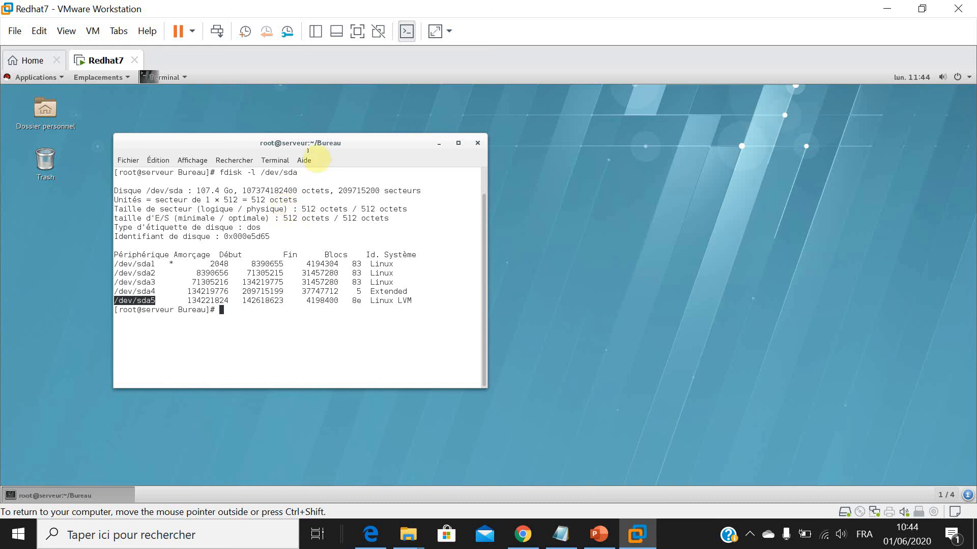
left_click(477, 143)
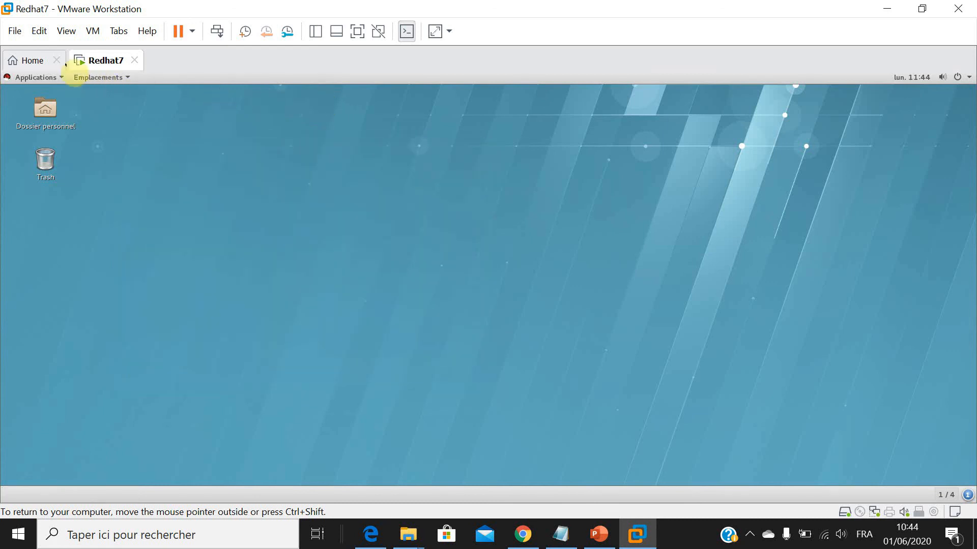
Open the Disques utility from the accessories and move its window further to the right on the desktop.
left_click(36, 77)
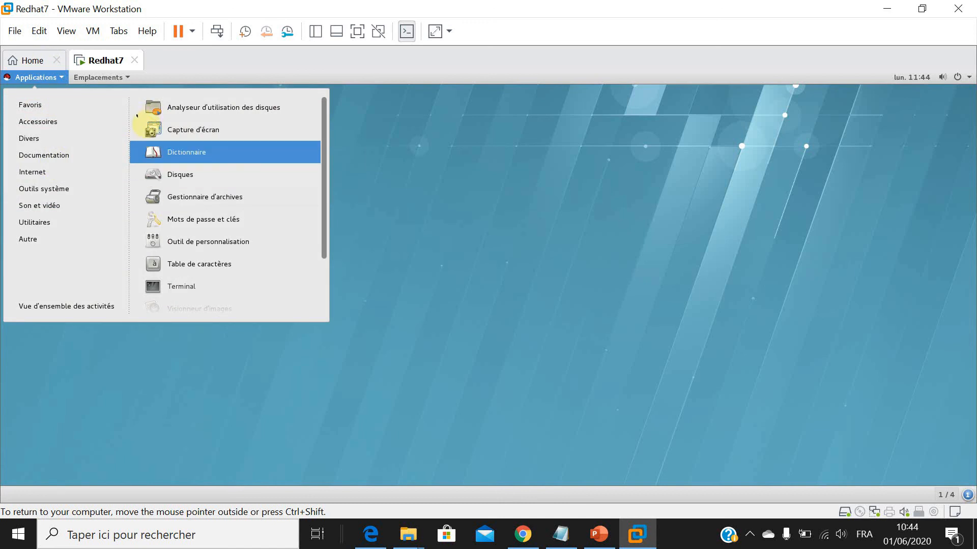
left_click(158, 174)
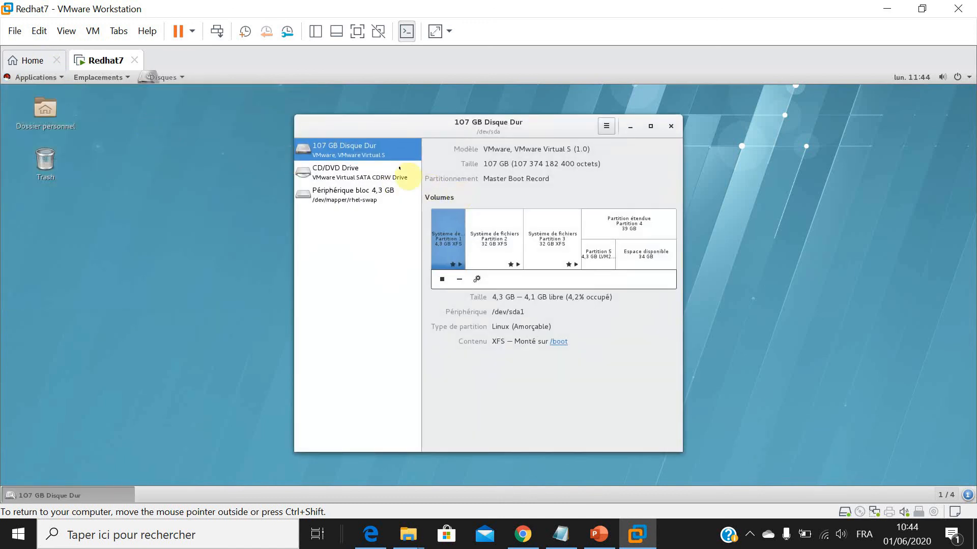
left_click_drag(477, 128, 571, 135)
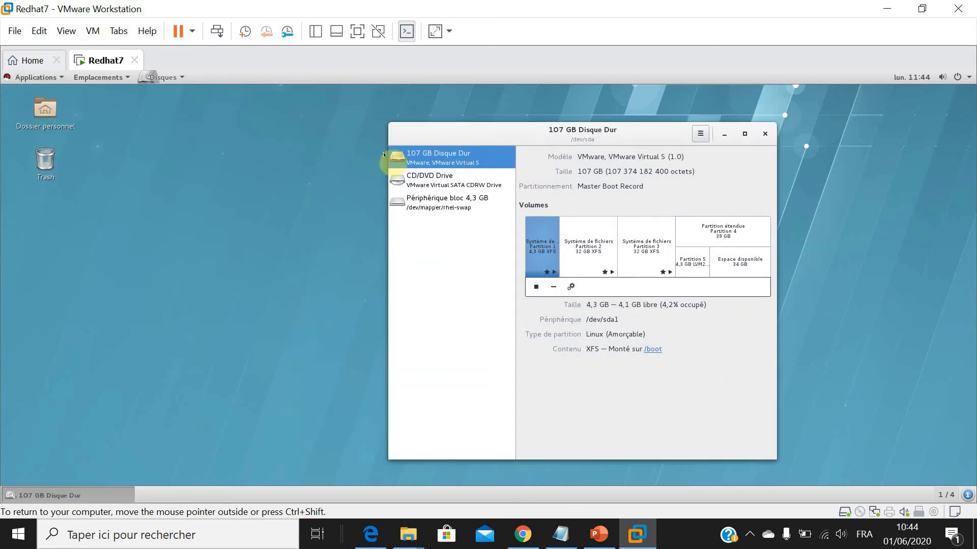
Examine the details of the 107 GB disk's partitions and free space, return to Partition 1, and close the disk utility.
left_click(588, 237)
left_click(642, 239)
left_click(710, 233)
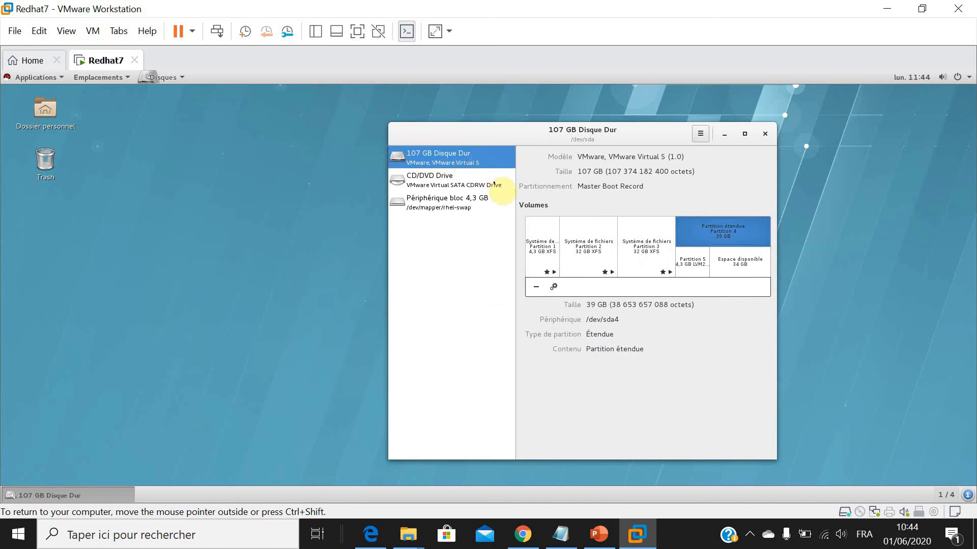
left_click(737, 270)
left_click(685, 263)
left_click(588, 241)
left_click(542, 244)
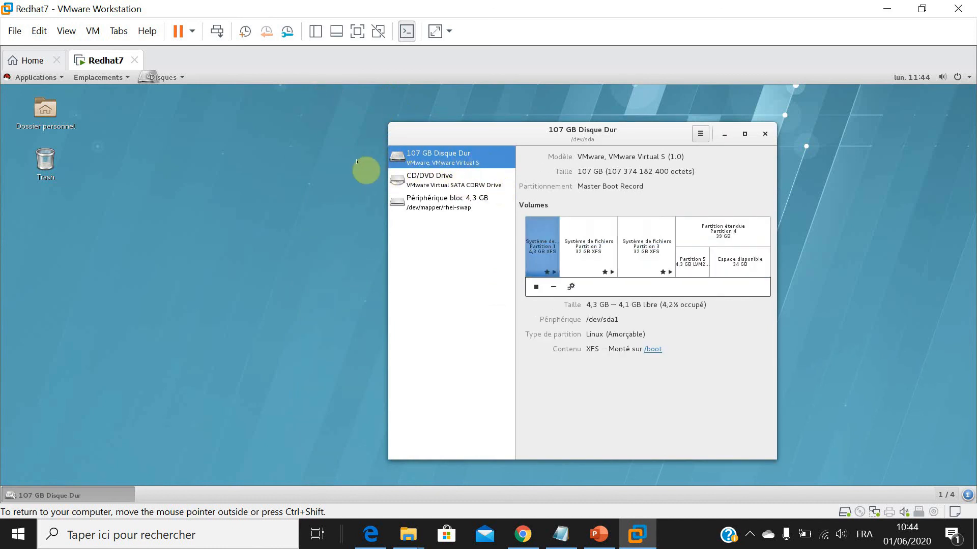
left_click(765, 133)
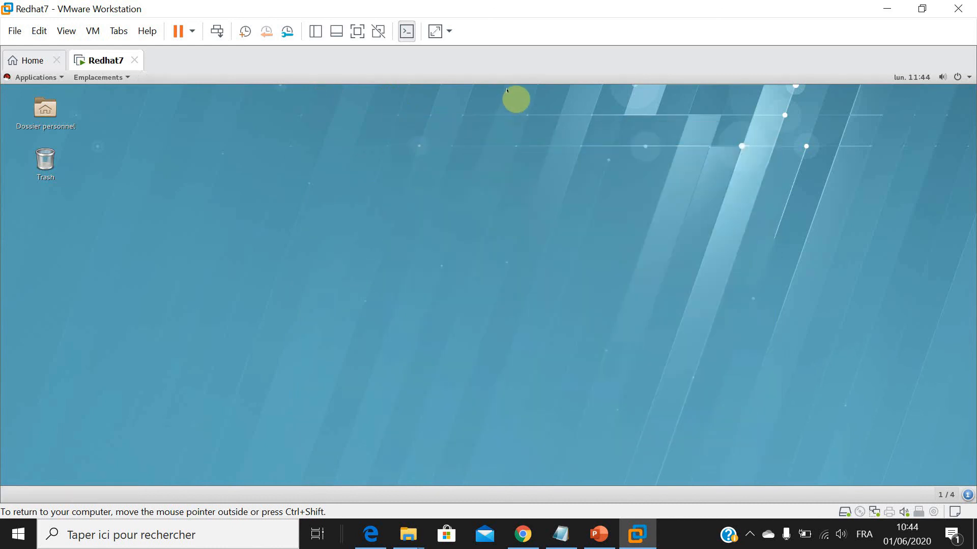